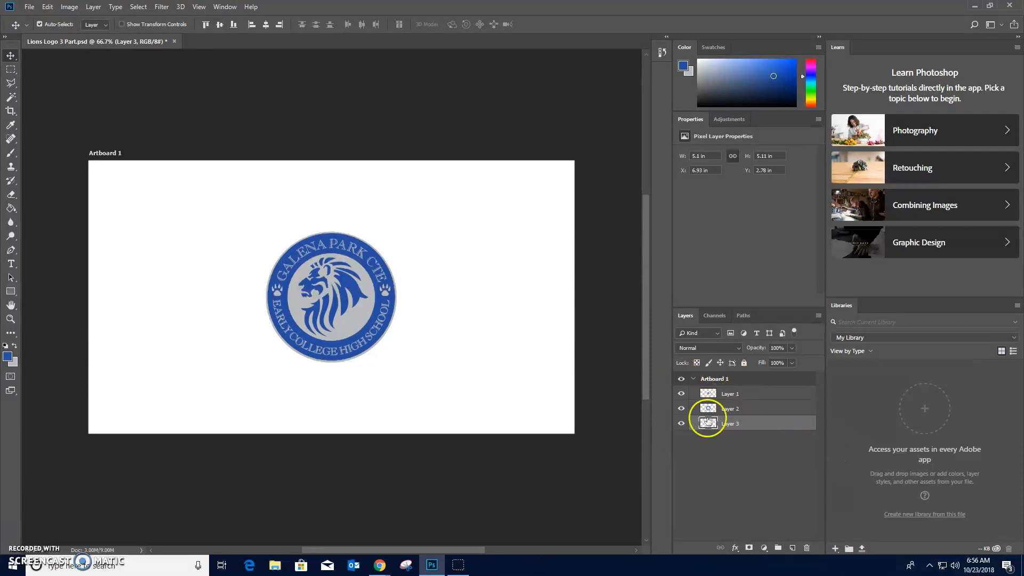
# - Rename Layer 3 to Lion Circle and Layer 2 to Lion Inner Circle, toggling layer visibility to identify each one
pyautogui.click(681, 394)
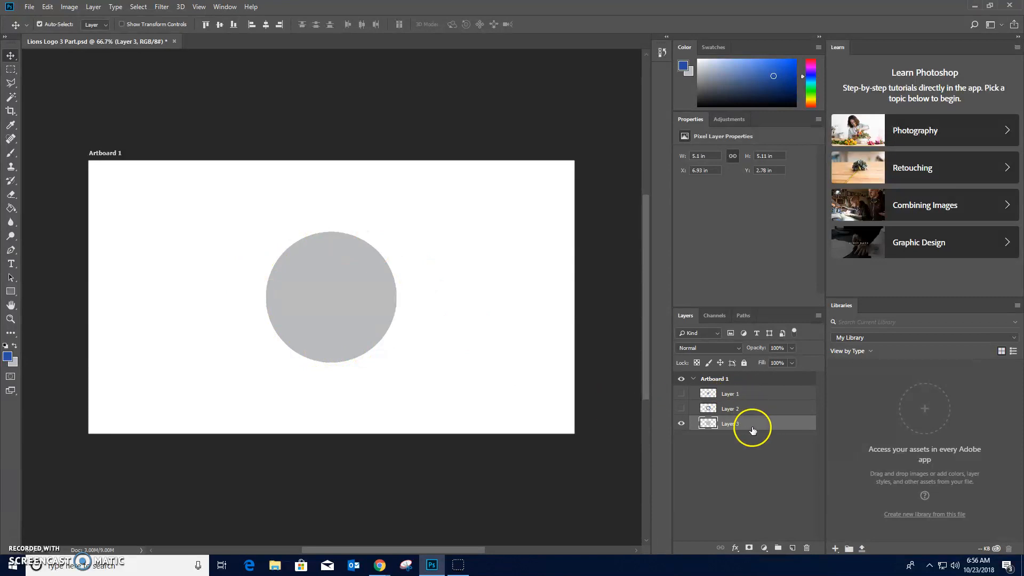
pyautogui.doubleClick(730, 423)
pyautogui.click(682, 409)
pyautogui.click(734, 409)
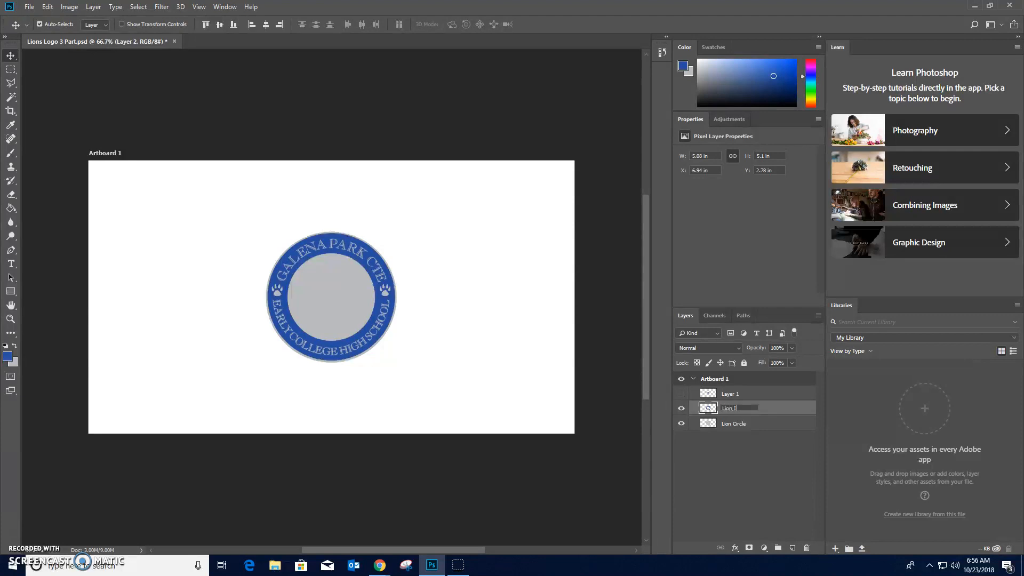
pyautogui.click(741, 412)
# - Make Layer 1 with the lion head visible again and rename it Lion
pyautogui.click(681, 393)
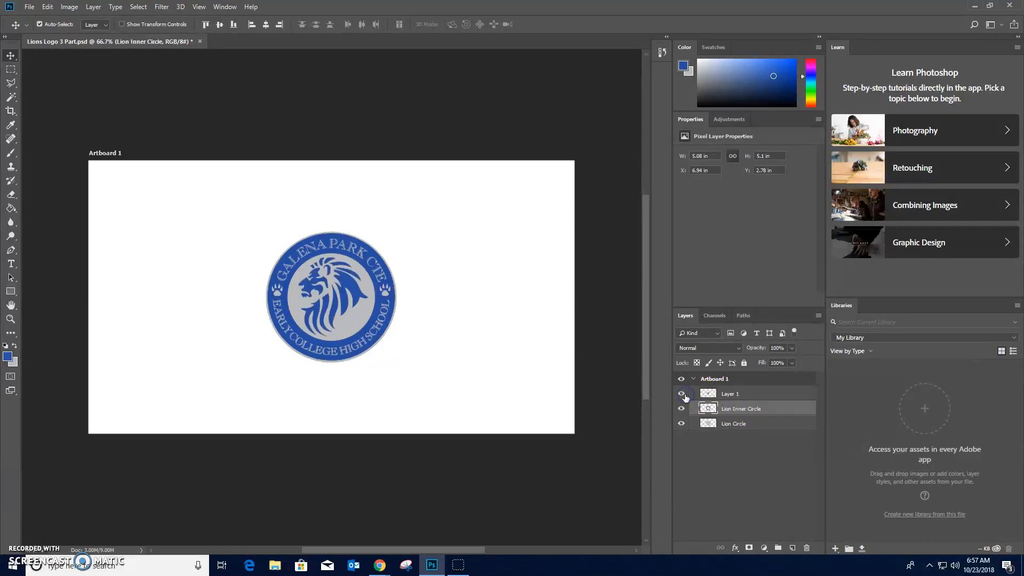
pyautogui.click(734, 394)
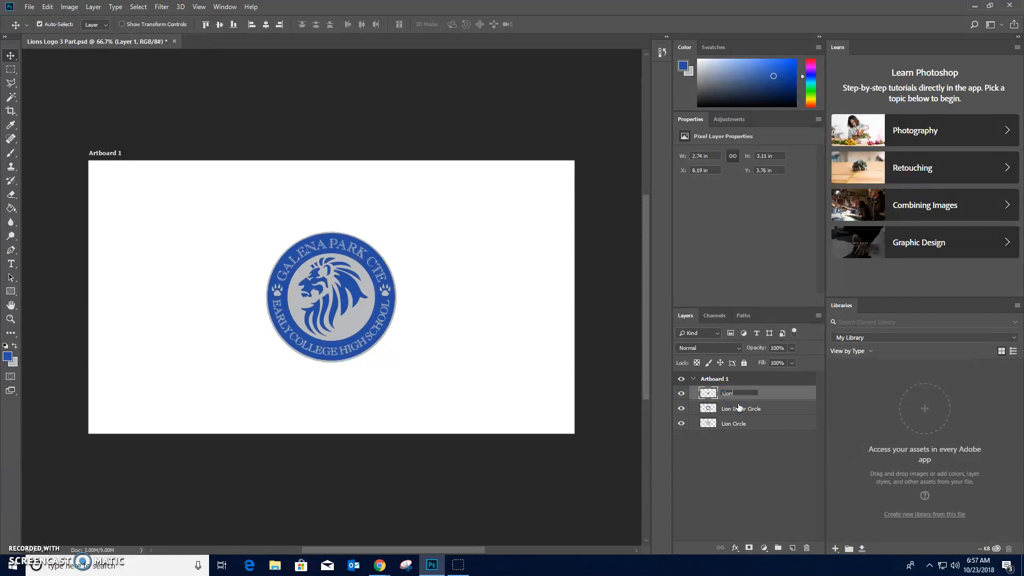
pyautogui.click(734, 444)
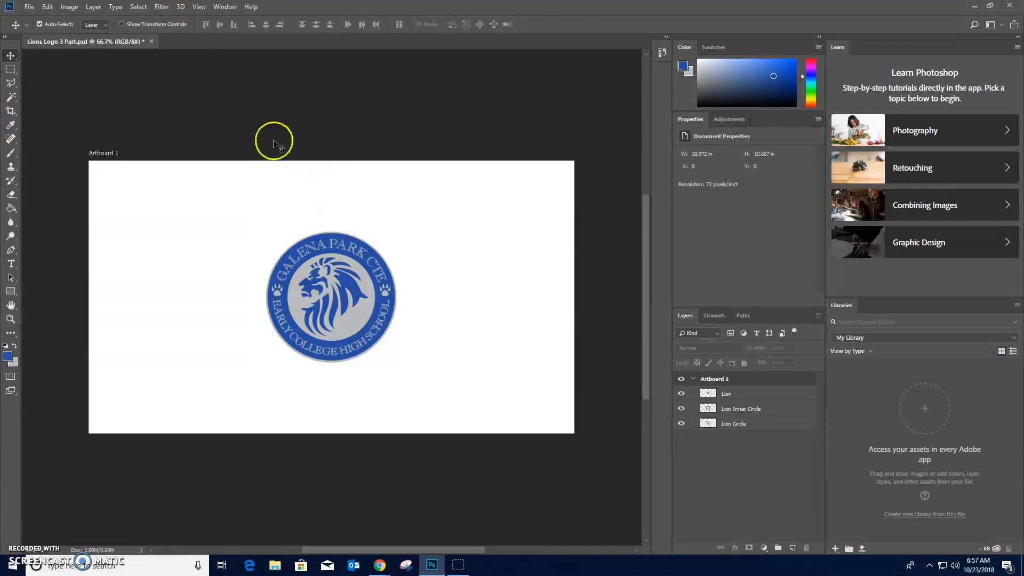
# - Set the workspace to Essentials (Default)
pyautogui.click(227, 7)
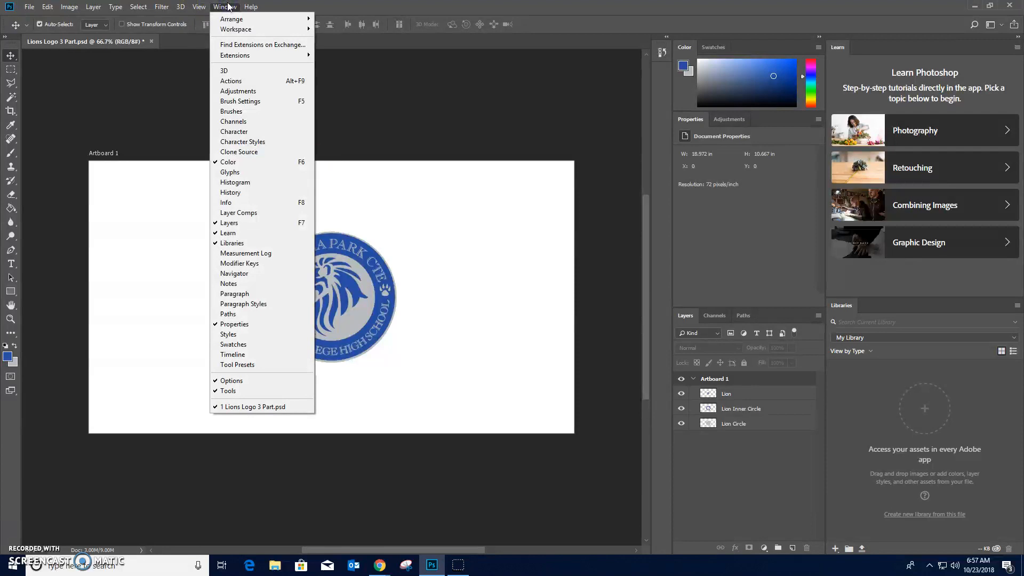
pyautogui.moveTo(267, 29)
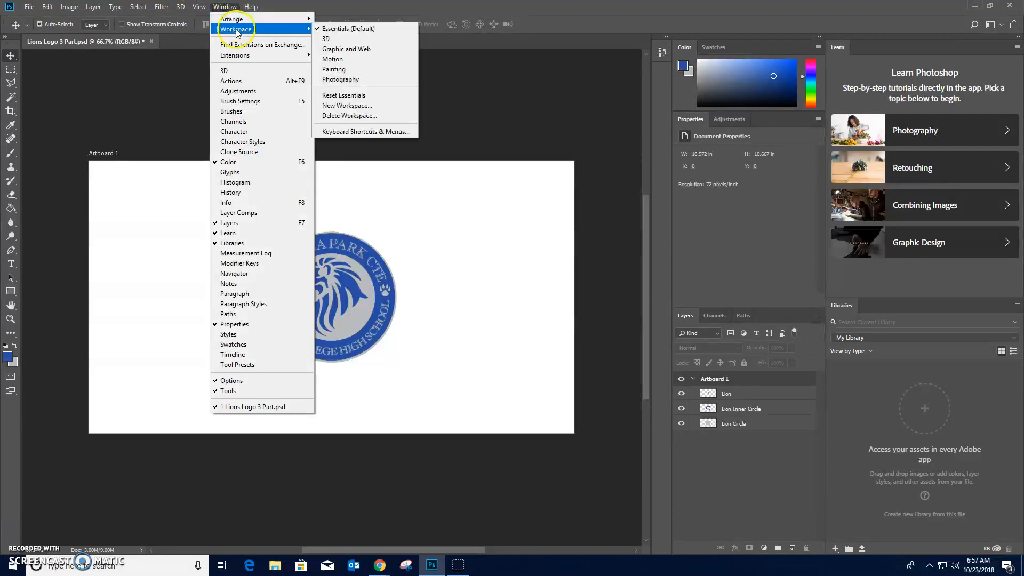
pyautogui.click(339, 32)
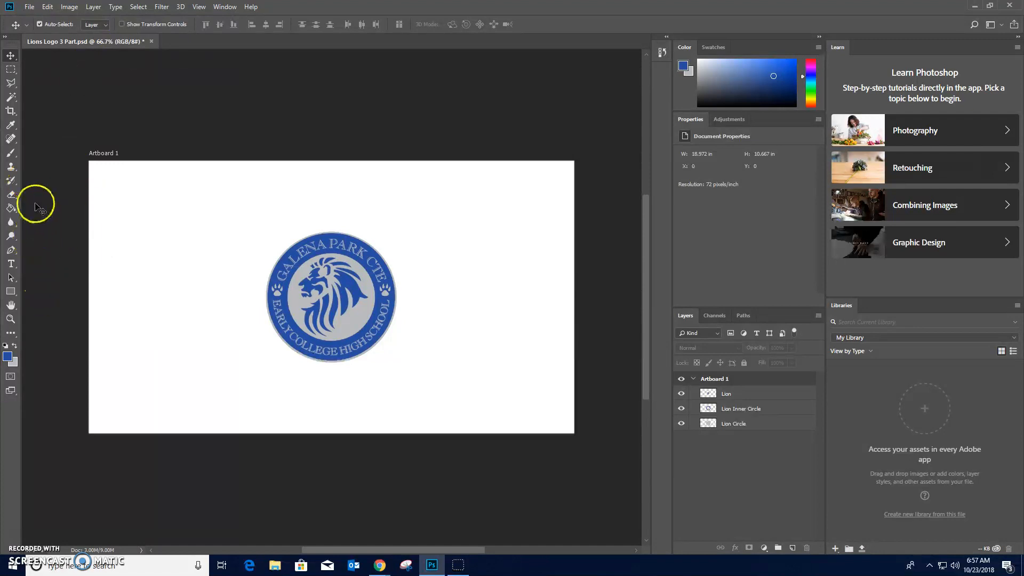
# - Sample the blue of the logo's outer ring with the Eyedropper as the foreground color
pyautogui.click(13, 98)
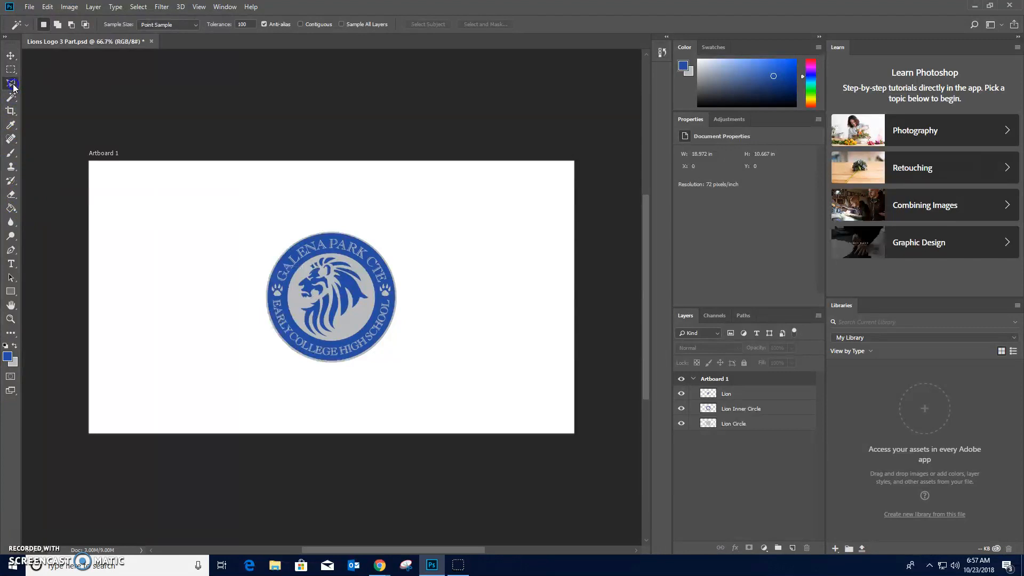
pyautogui.click(13, 96)
pyautogui.click(12, 127)
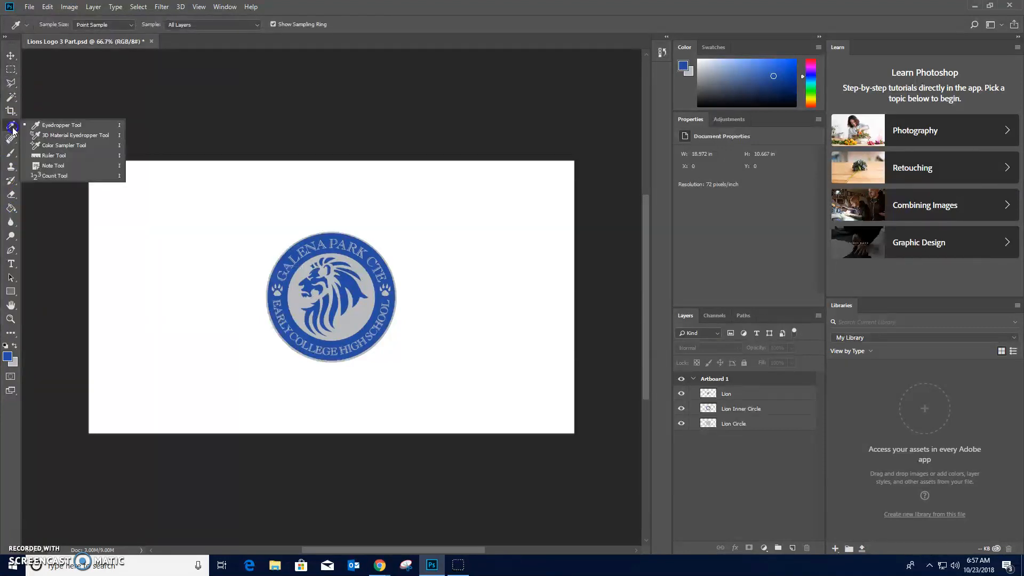
pyautogui.click(63, 126)
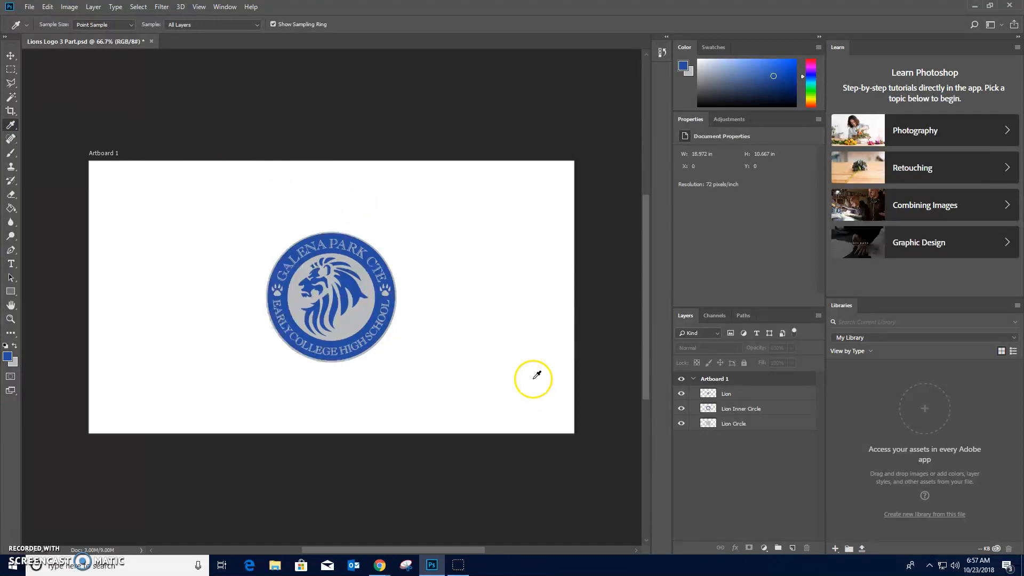
pyautogui.click(352, 236)
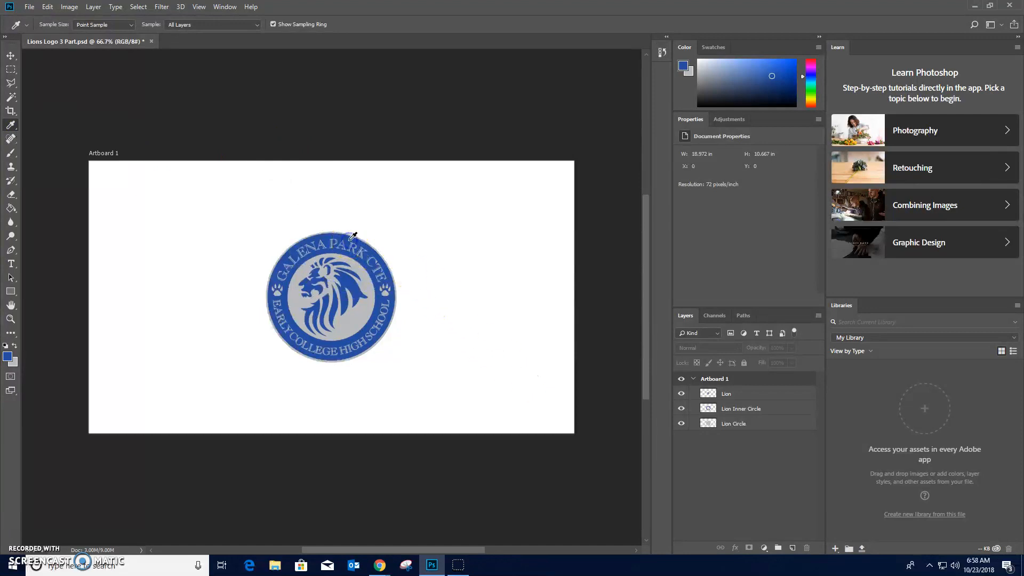
pyautogui.click(353, 236)
pyautogui.click(353, 236)
# - Add a new layer beneath Lion Circle and name it Background
pyautogui.click(792, 548)
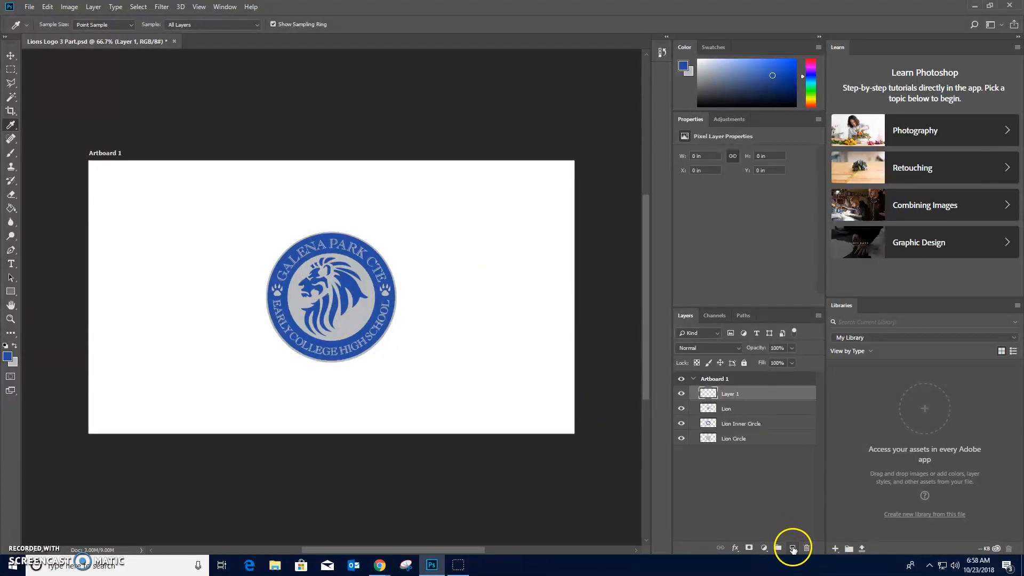
pyautogui.click(714, 394)
pyautogui.moveTo(713, 394); pyautogui.dragTo(711, 440)
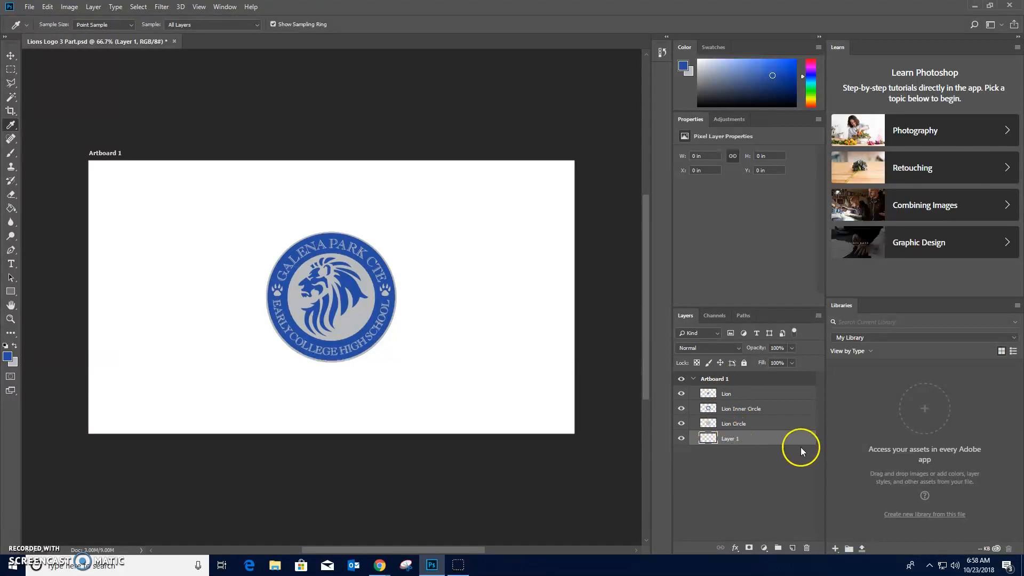
pyautogui.click(730, 438)
pyautogui.write('Background')
pyautogui.press('Return')
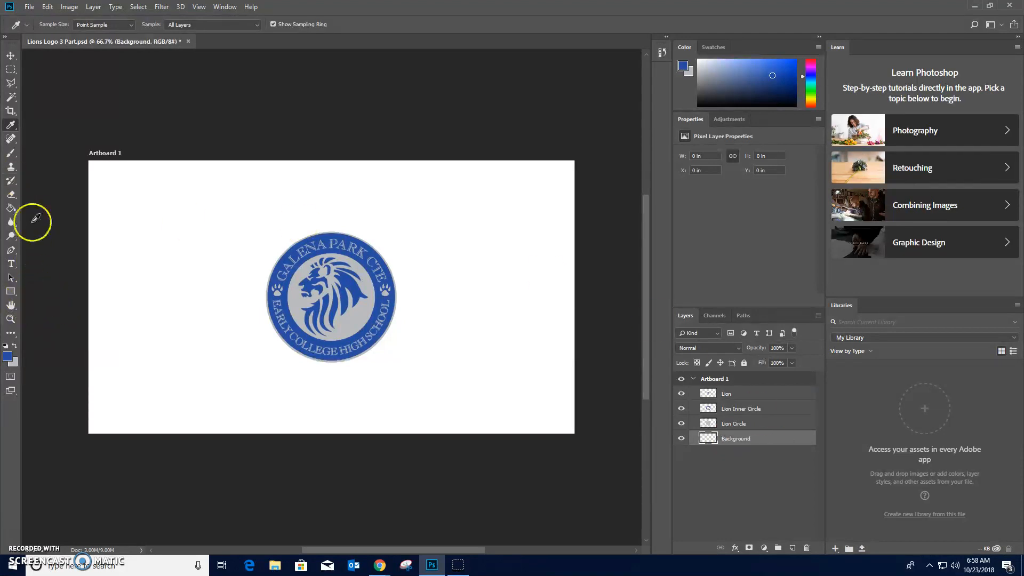
# - Fill the Background layer with the sampled blue using the Paint Bucket
pyautogui.click(11, 210)
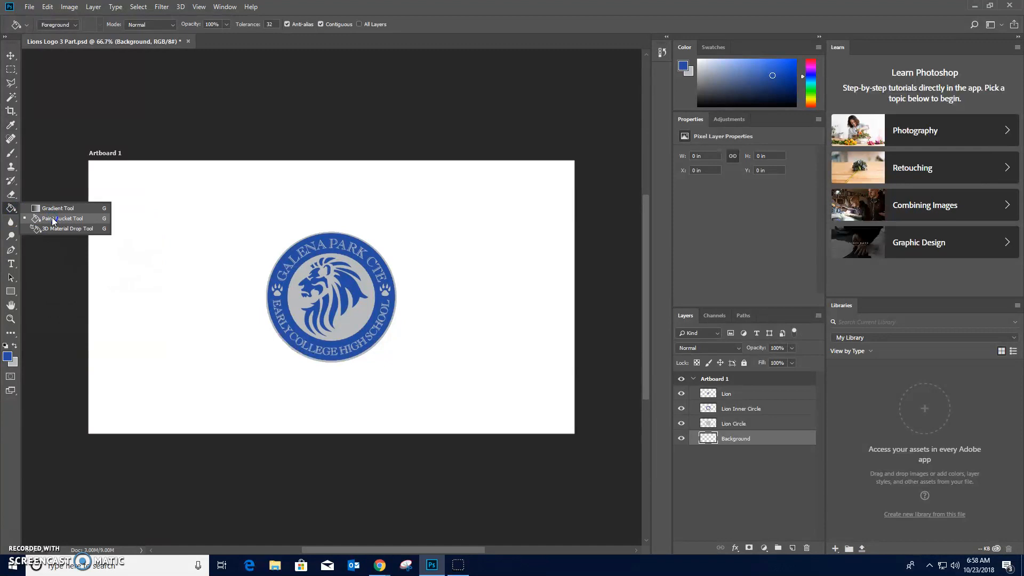
pyautogui.click(52, 219)
pyautogui.click(140, 215)
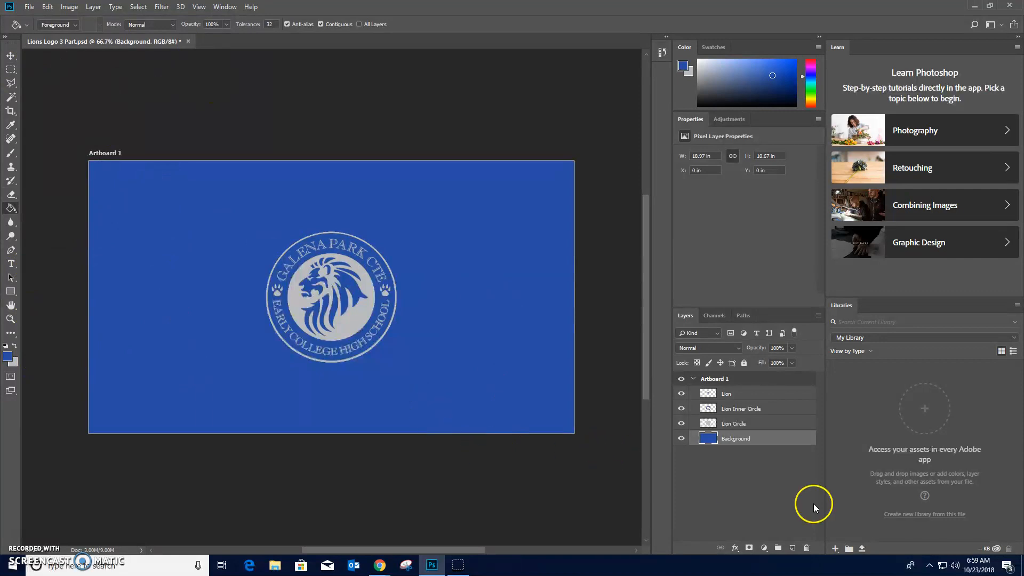
# - Add a layer above Background and draw a horizontal text box about 11.2 by 2.4 in above the logo
pyautogui.click(792, 548)
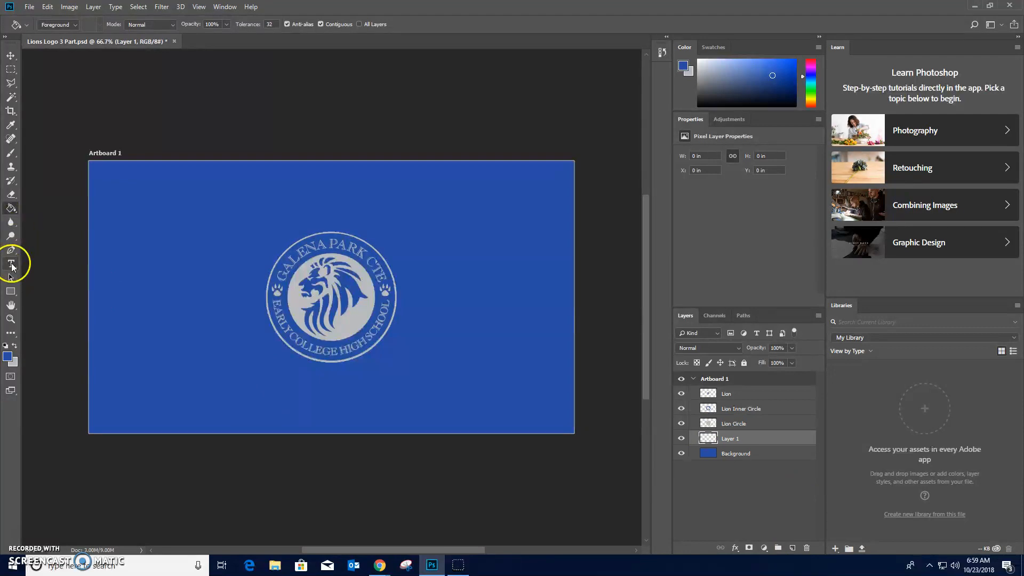
pyautogui.click(12, 265)
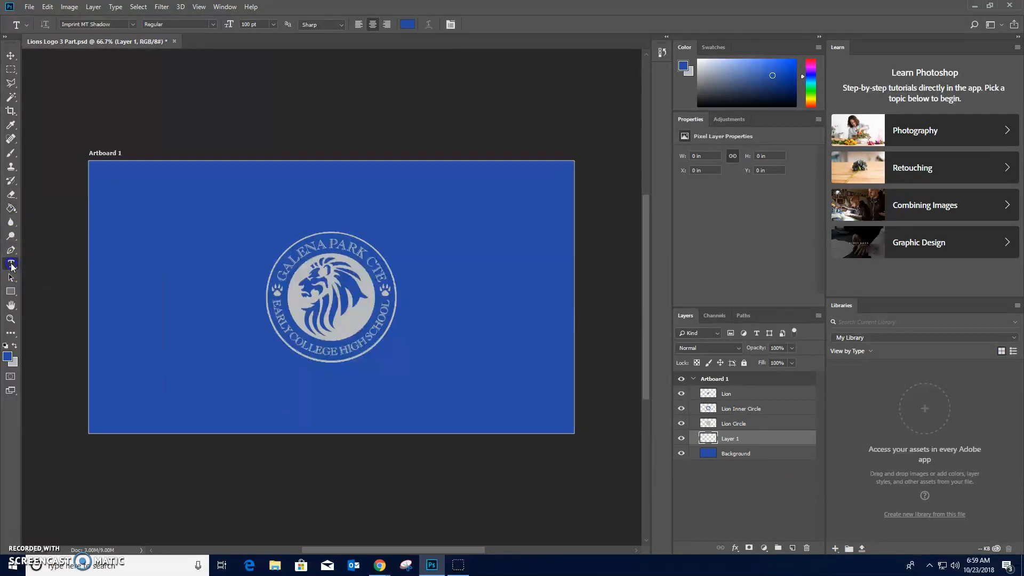
pyautogui.rightClick(12, 265)
pyautogui.click(49, 264)
pyautogui.moveTo(193, 171); pyautogui.dragTo(480, 228)
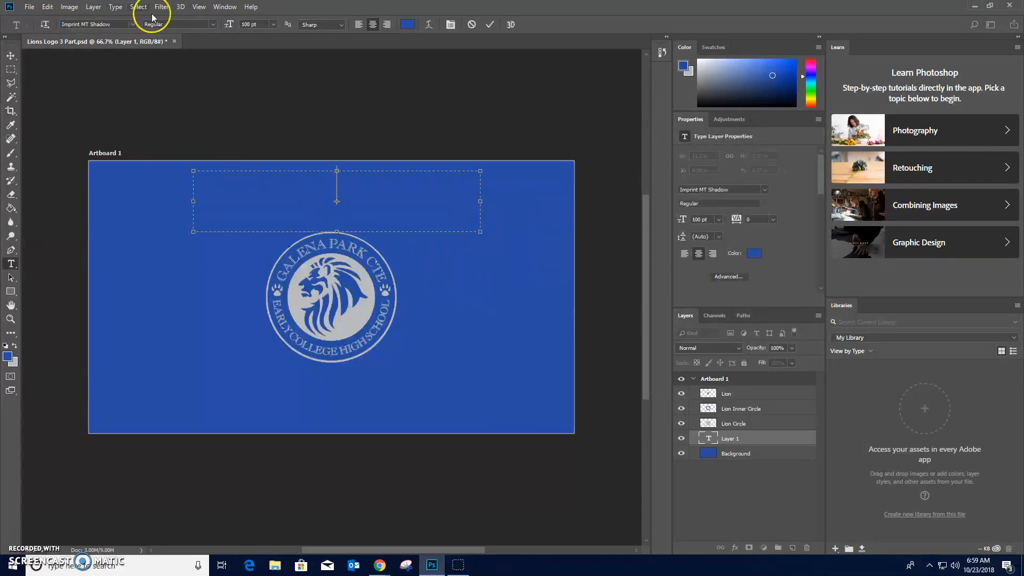
# - Set the text font to Felix Titling in the Regular style
pyautogui.click(132, 24)
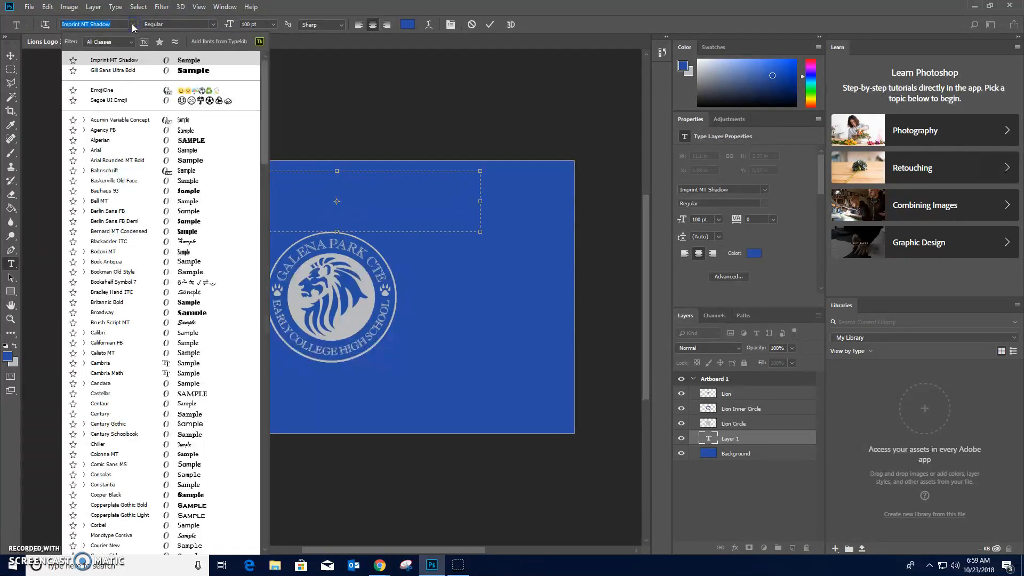
pyautogui.scroll(-5, 137, 363)
pyautogui.scroll(-3, 137, 373)
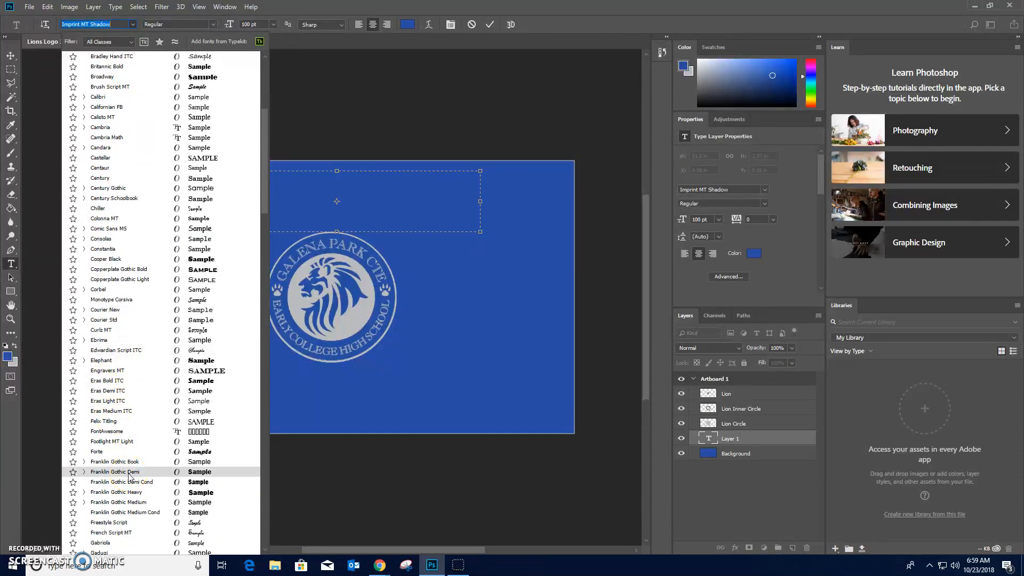
pyautogui.scroll(-1, 130, 476)
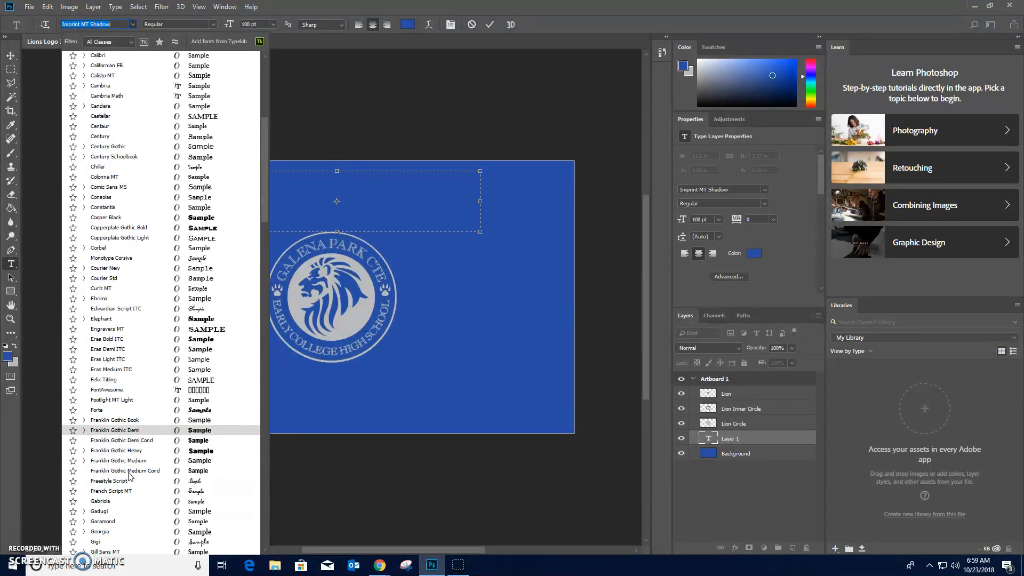
pyautogui.click(130, 381)
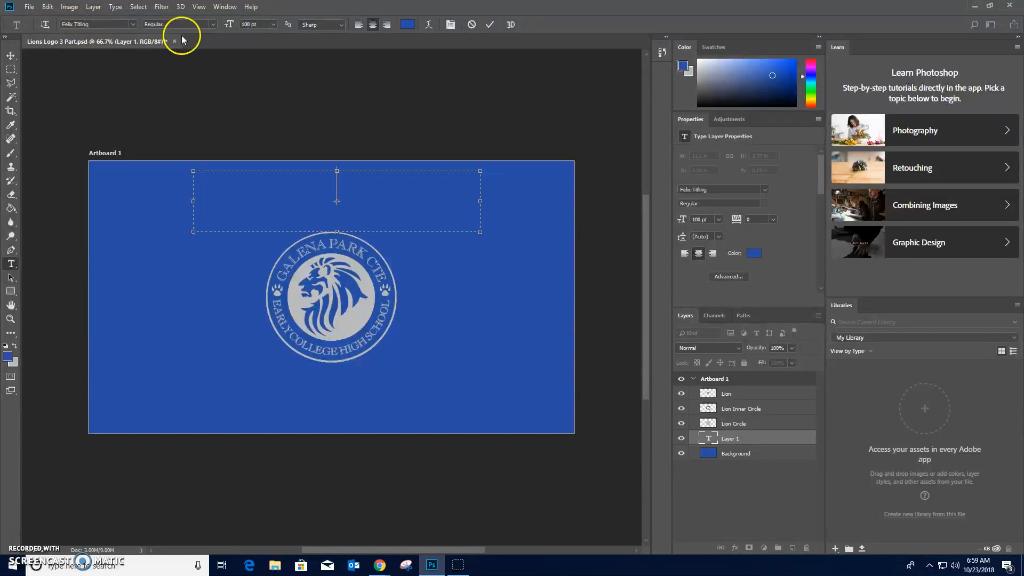
pyautogui.click(212, 25)
pyautogui.click(211, 33)
pyautogui.click(254, 25)
# - Set the text color to the light gray sampled from the logo's inner circle, babbbd
pyautogui.click(405, 25)
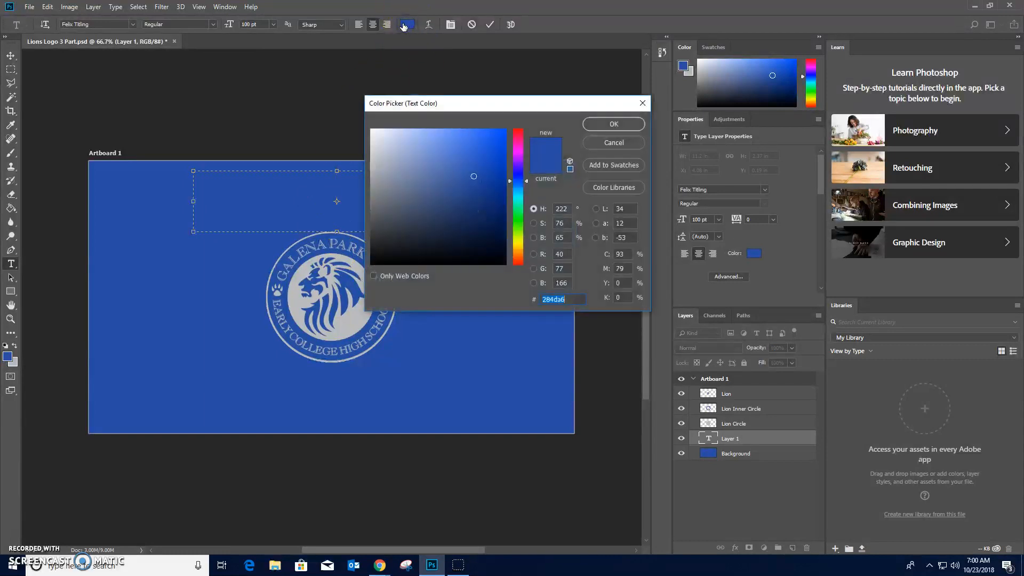
pyautogui.click(295, 304)
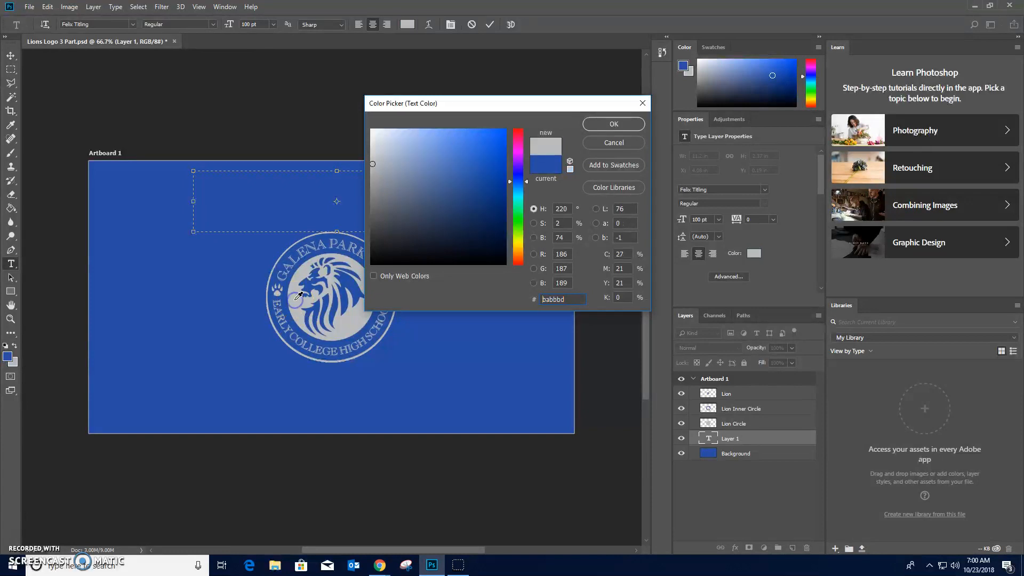
pyautogui.click(634, 125)
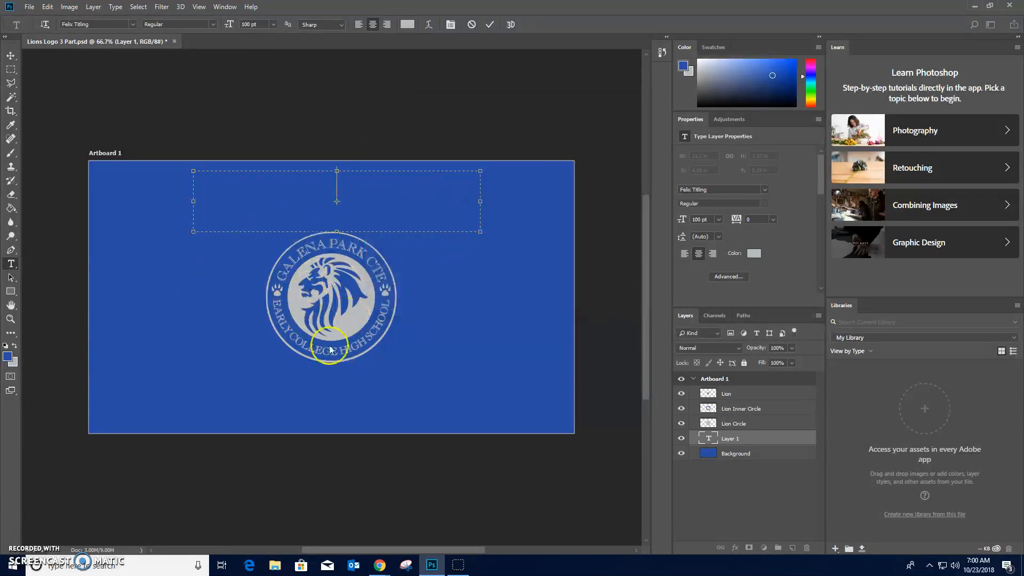
# - Enter SENIORS in the text box above the logo
pyautogui.write('SENIR')
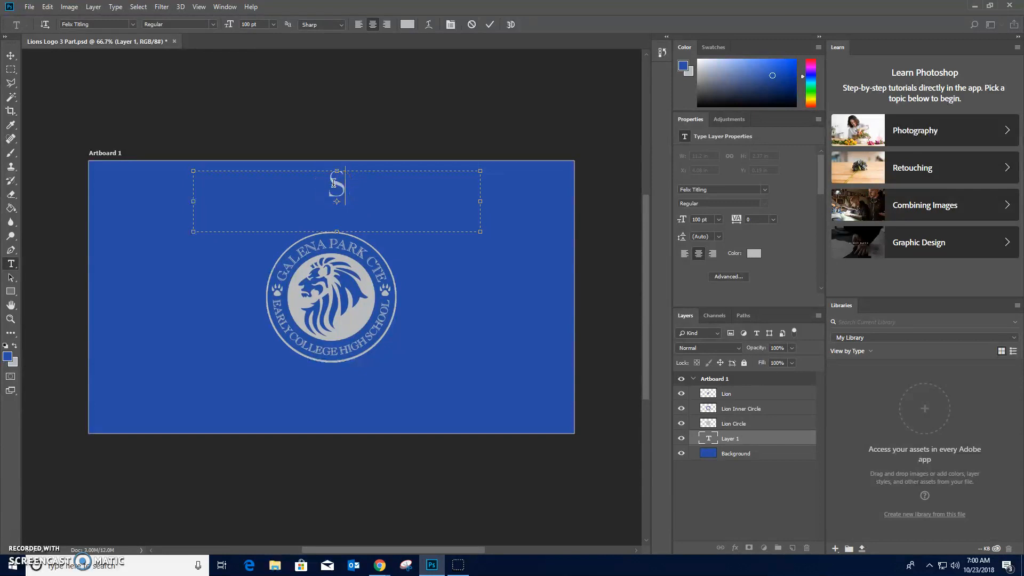
pyautogui.press('BackSpace')
pyautogui.write('ORS')
# - Change the SENIORS heading's font to Georgia in the Bold style
pyautogui.moveTo(425, 197); pyautogui.dragTo(239, 192)
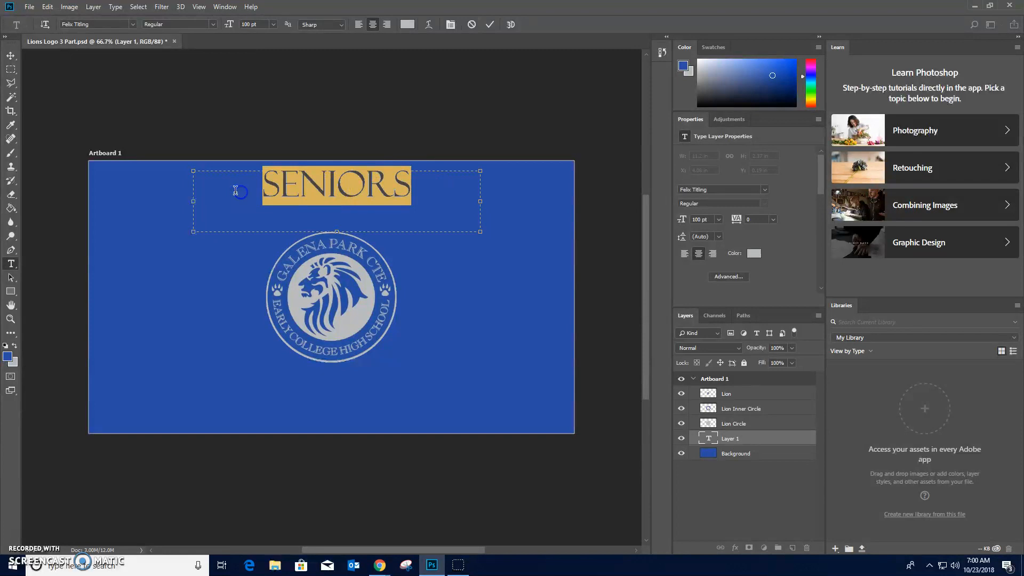
pyautogui.click(132, 25)
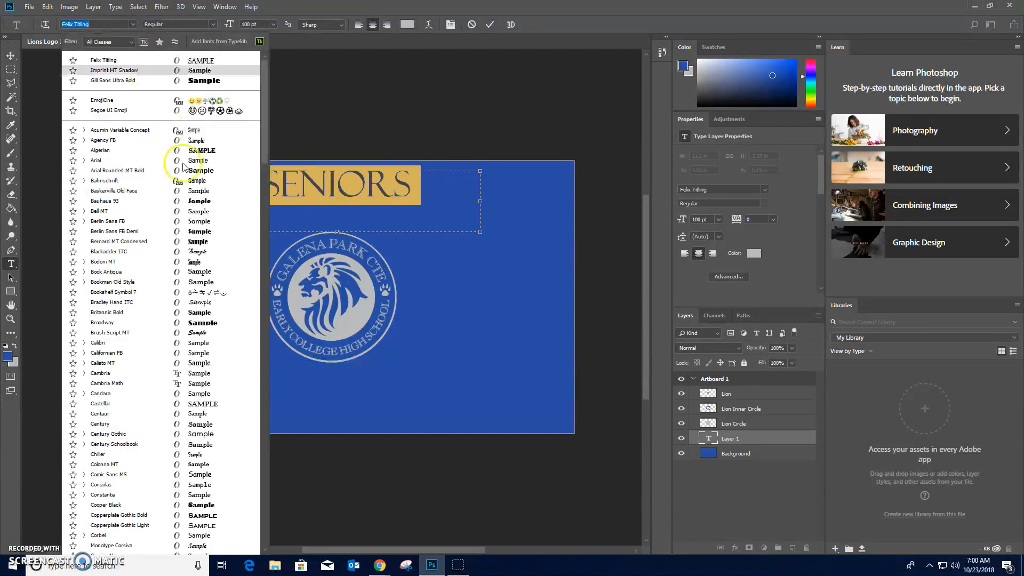
pyautogui.scroll(-9, 162, 436)
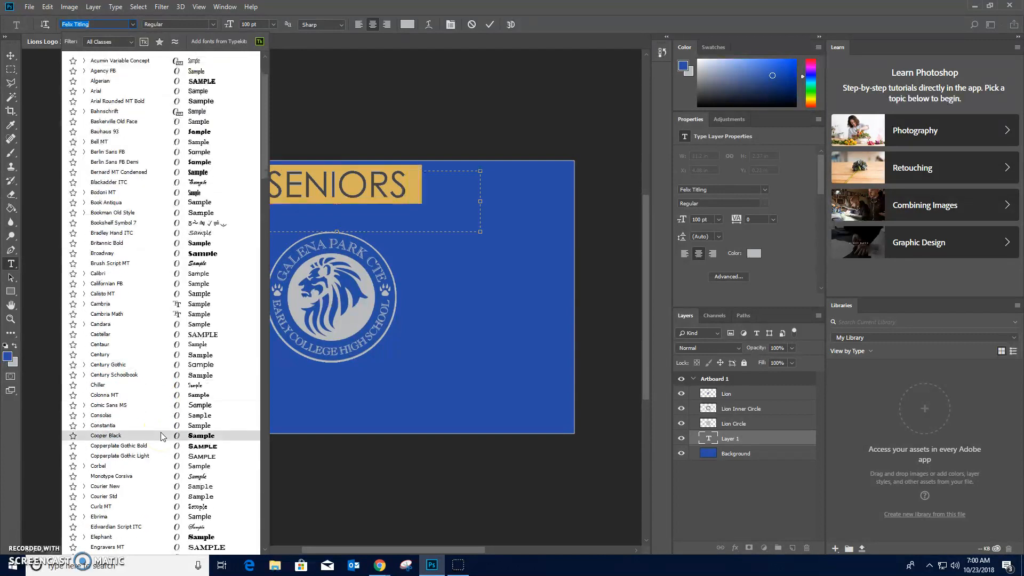
pyautogui.scroll(-2, 162, 436)
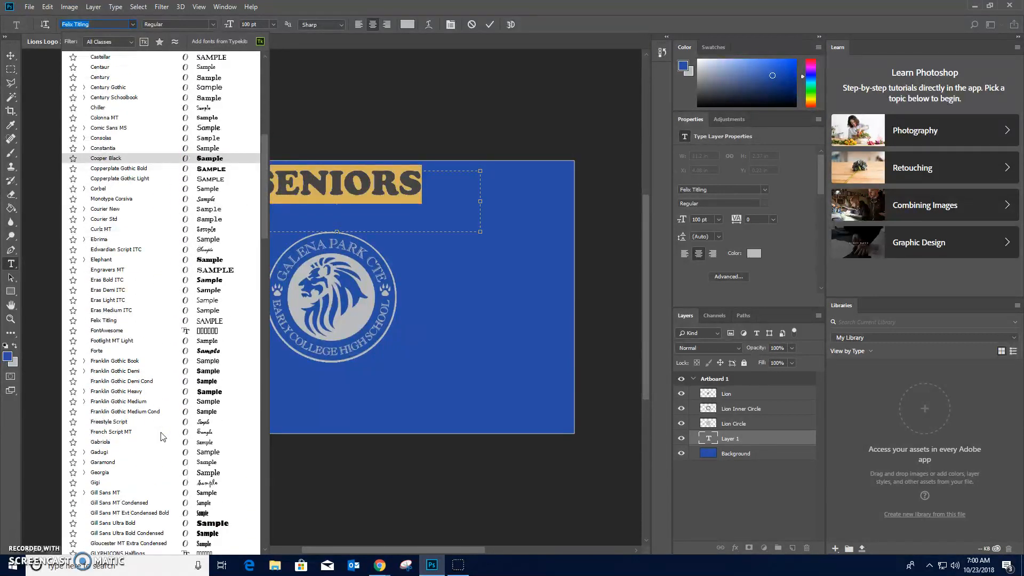
pyautogui.scroll(-1, 162, 437)
pyautogui.scroll(-1, 163, 436)
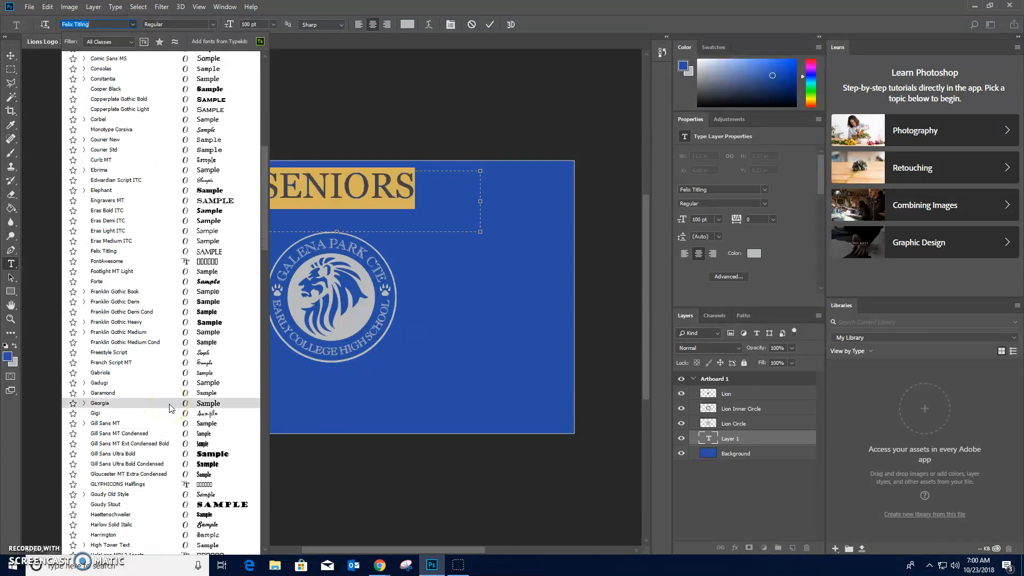
pyautogui.click(100, 403)
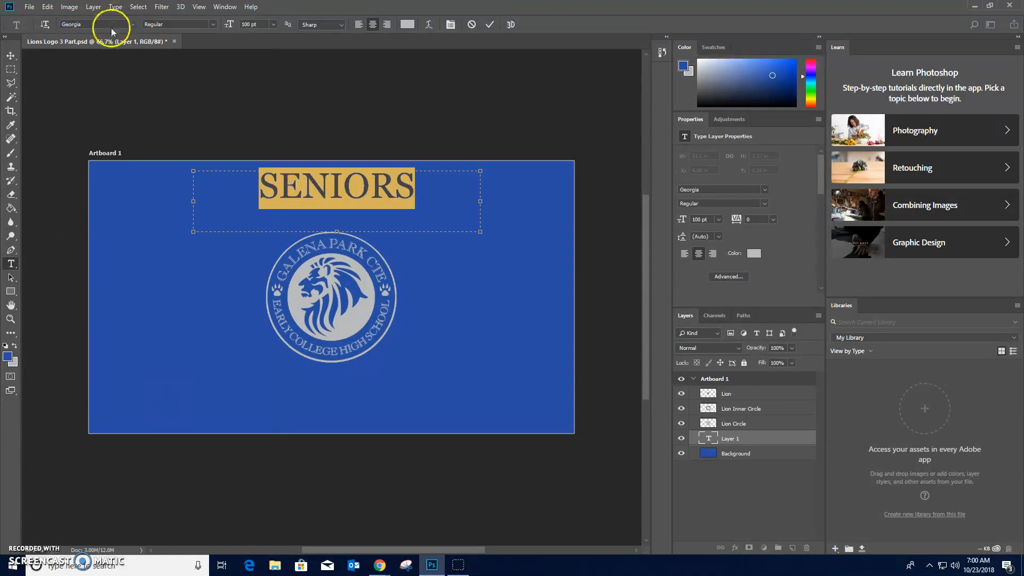
pyautogui.click(211, 29)
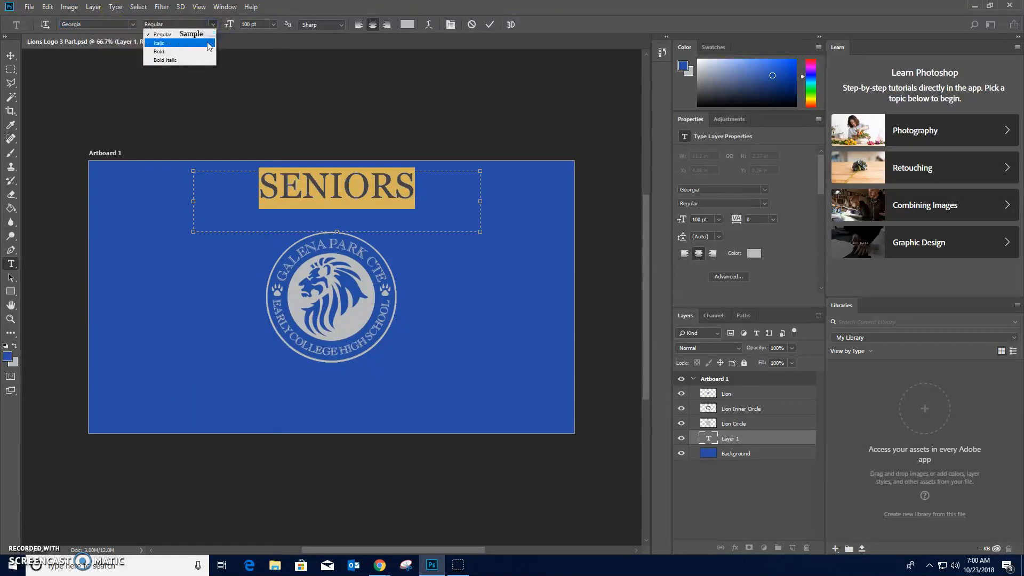
pyautogui.click(207, 49)
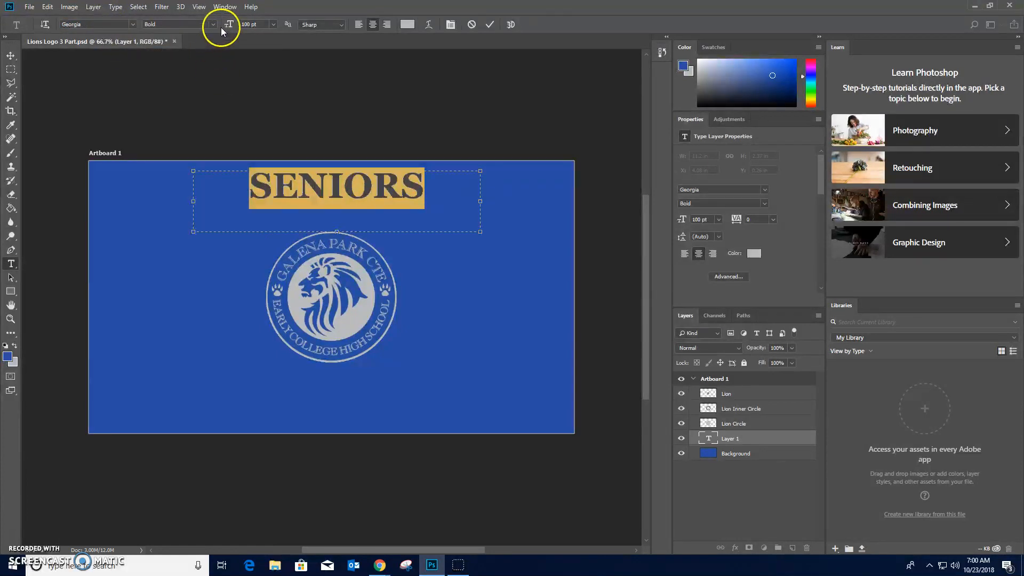
pyautogui.click(277, 195)
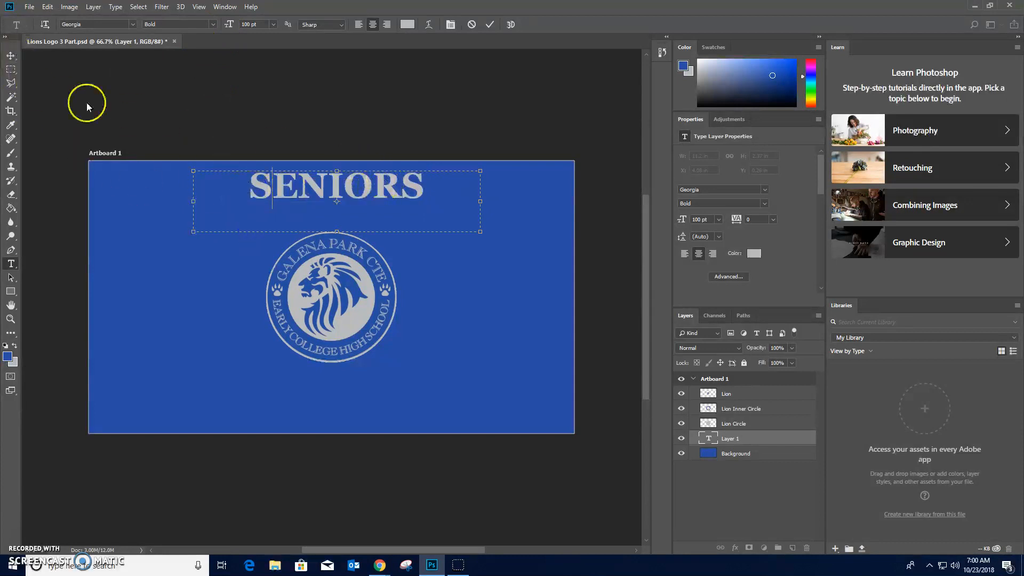
# - Move the SENIORS heading down and center it horizontally on the artboard, just above the logo at about X 3.87 in, Y 1.25 in
pyautogui.click(11, 55)
pyautogui.moveTo(334, 182); pyautogui.dragTo(335, 194)
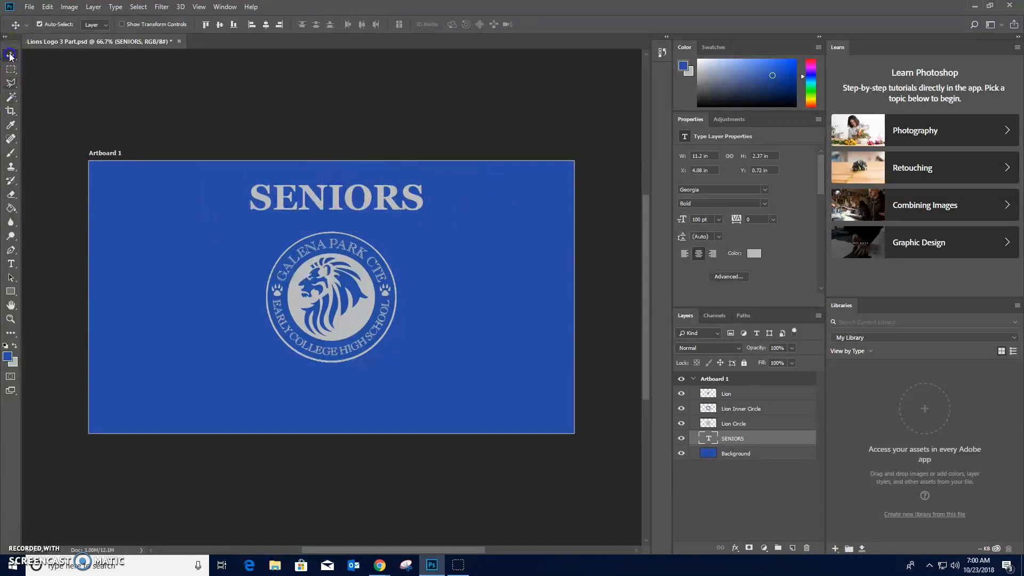
pyautogui.moveTo(335, 201)
pyautogui.mouseDown()
pyautogui.moveTo(332, 214)
pyautogui.moveTo(348, 213)
pyautogui.moveTo(329, 214)
pyautogui.mouseUp()
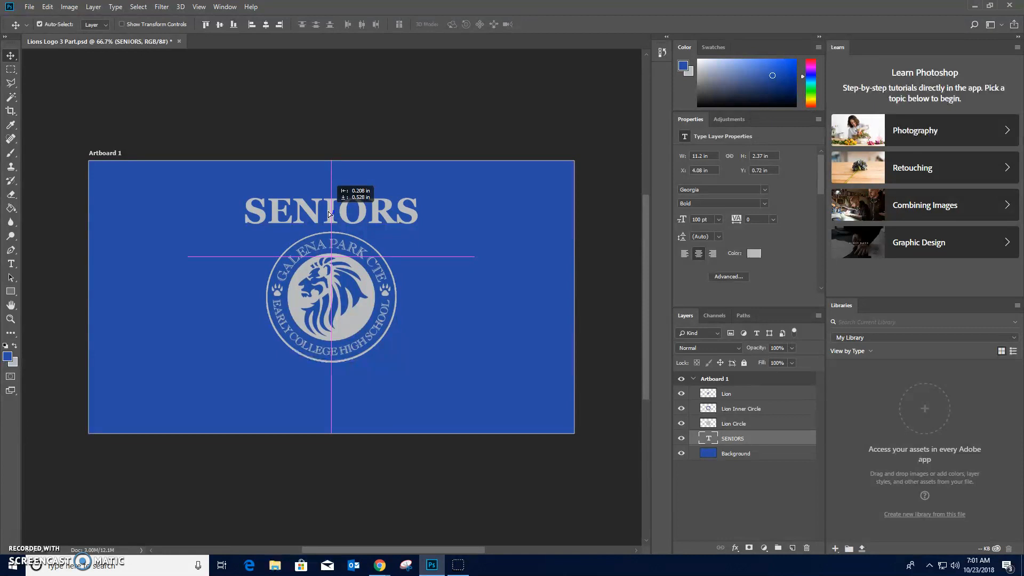
pyautogui.moveTo(328, 214); pyautogui.dragTo(328, 213)
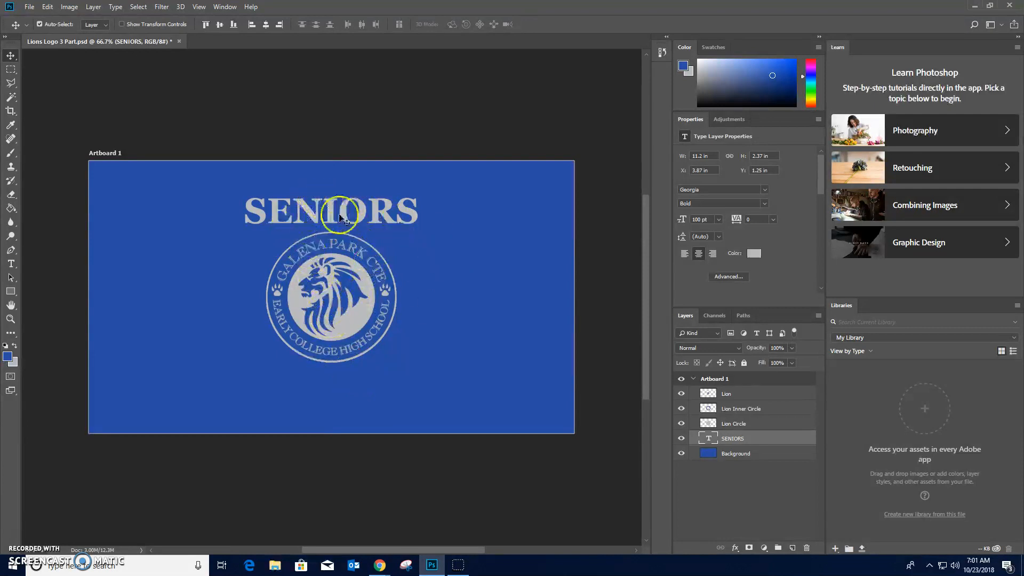
# - Duplicate the SENIORS text layer and move the lower copy straight down below the logo, to about Y 8.05 in
pyautogui.click(753, 440)
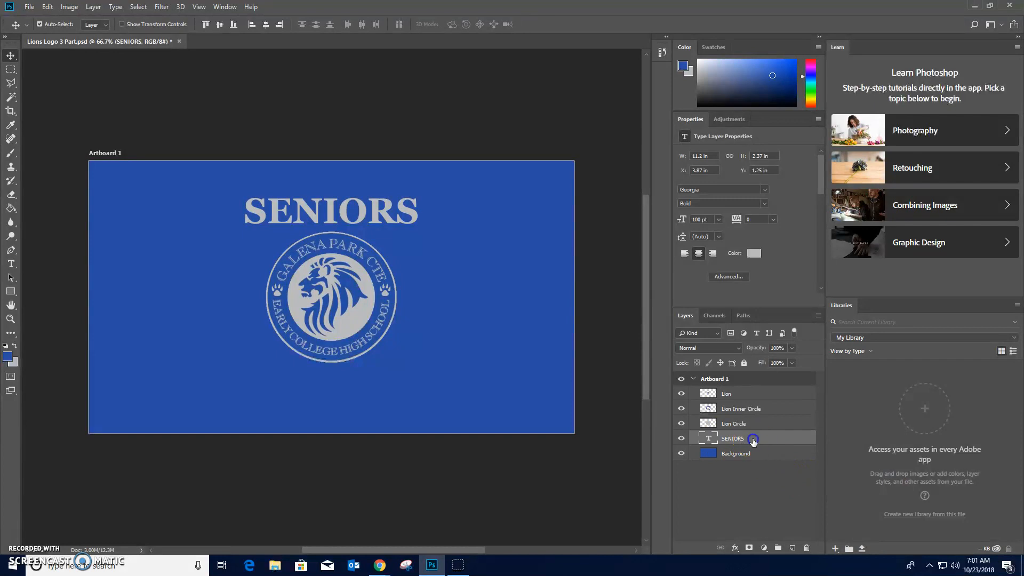
pyautogui.moveTo(757, 438); pyautogui.dragTo(793, 549)
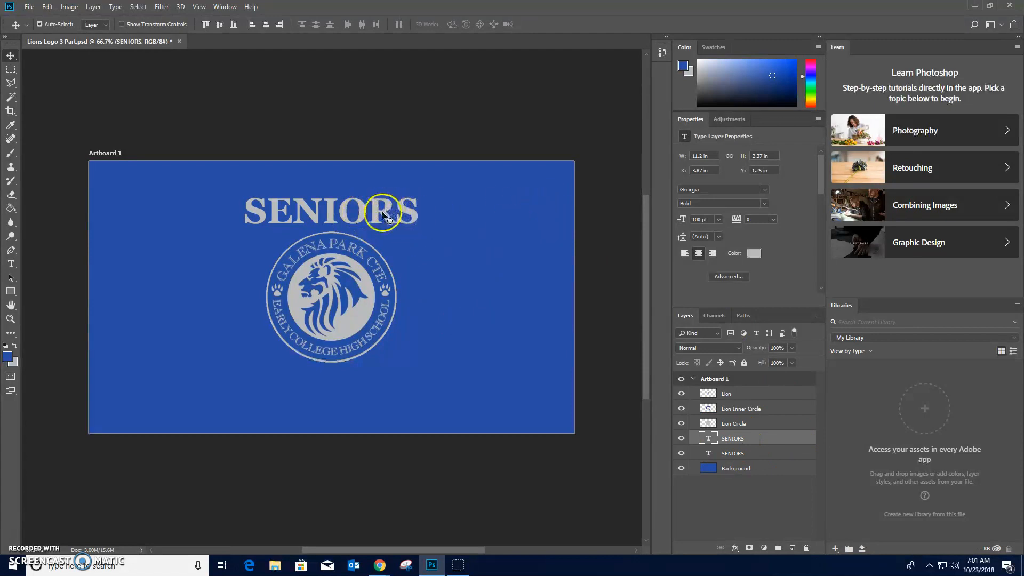
pyautogui.click(735, 455)
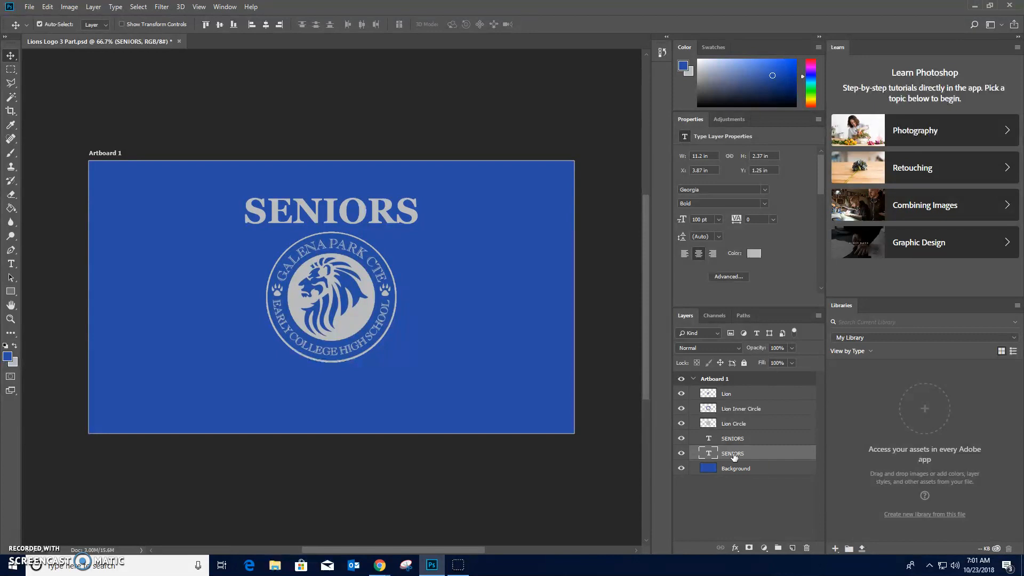
pyautogui.hotkey('shift', 'Down')
pyautogui.hotkey('shift', 'Down')
pyautogui.hotkey('shift', 'Down')
pyautogui.hotkey('shift', 'Down')
pyautogui.hotkey('shift', 'Down')
pyautogui.hotkey('shift', 'Down')
pyautogui.hotkey('shift', 'Down')
pyautogui.hotkey('shift', 'Down')
pyautogui.hotkey('shift', 'Down')
pyautogui.hotkey('shift', 'Down')
pyautogui.hotkey('shift', 'Down')
pyautogui.hotkey('shift', 'Down')
pyautogui.hotkey('shift', 'Down')
pyautogui.hotkey('shift', 'Down')
pyautogui.hotkey('shift', 'Down')
pyautogui.hotkey('shift', 'Down')
pyautogui.hotkey('shift', 'Down')
pyautogui.hotkey('shift', 'Down')
pyautogui.hotkey('shift', 'Down')
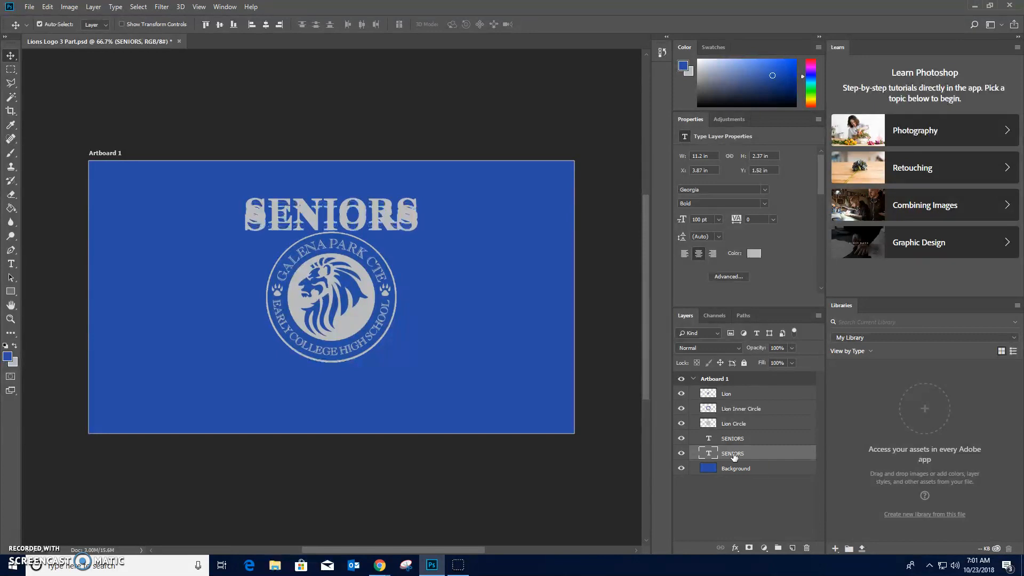
pyautogui.hotkey('shift', 'Down')
pyautogui.hotkey('shift', 'Down')
pyautogui.hotkey('shift', 'Down')
pyautogui.hotkey('shift', 'Down')
pyautogui.hotkey('shift', 'Down')
pyautogui.hotkey('shift', 'Down')
pyautogui.hotkey('shift', 'Down')
pyautogui.hotkey('shift', 'Down')
pyautogui.hotkey('shift', 'Down')
pyautogui.hotkey('shift', 'Down')
pyautogui.hotkey('shift', 'Down')
pyautogui.hotkey('shift', 'Down')
pyautogui.hotkey('shift', 'Down')
pyautogui.hotkey('shift', 'Down')
pyautogui.hotkey('shift', 'Down')
pyautogui.hotkey('shift', 'Down')
pyautogui.hotkey('shift', 'Down')
pyautogui.hotkey('shift', 'Down')
pyautogui.hotkey('shift', 'Down')
pyautogui.hotkey('shift', 'Down')
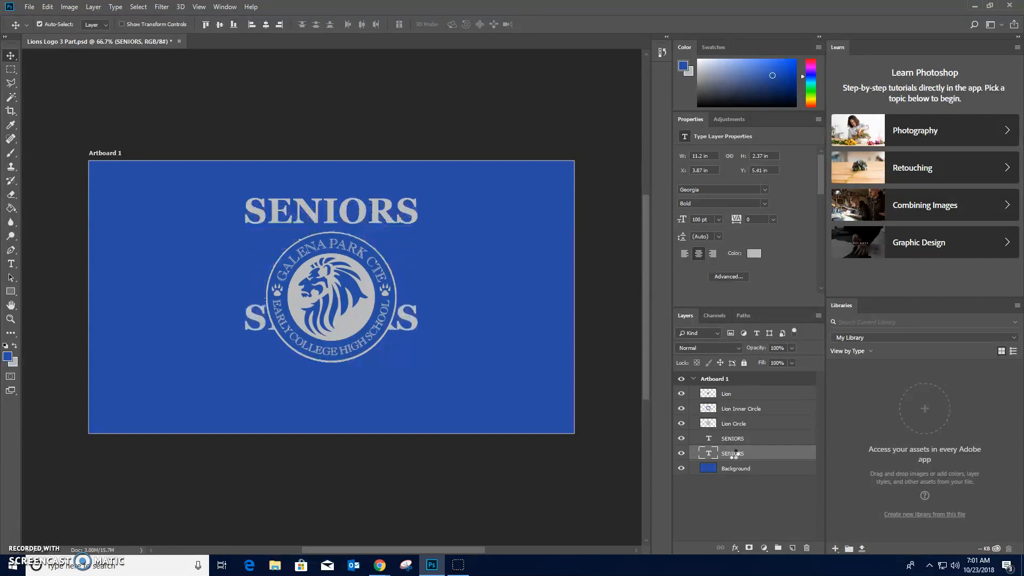
pyautogui.hotkey('shift', 'Up')
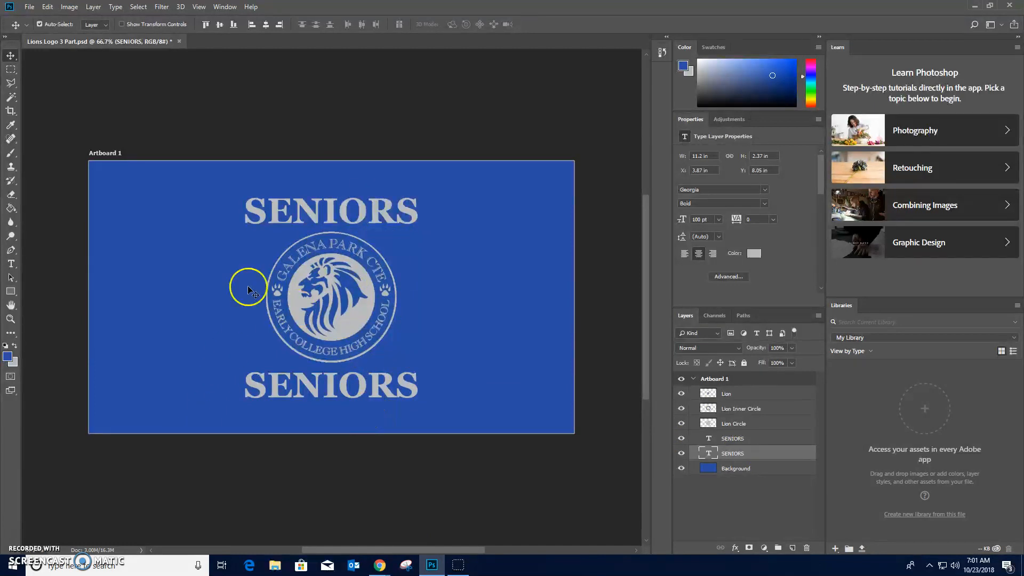
# - Replace the duplicated SENIORS text below the logo with 2019
pyautogui.click(11, 265)
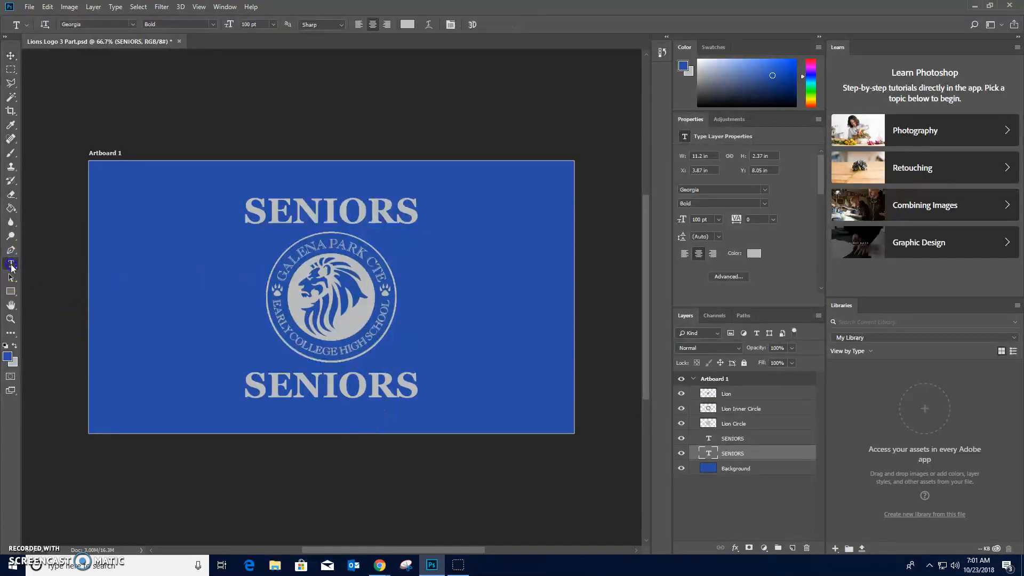
pyautogui.click(364, 388)
pyautogui.moveTo(420, 389); pyautogui.dragTo(234, 383)
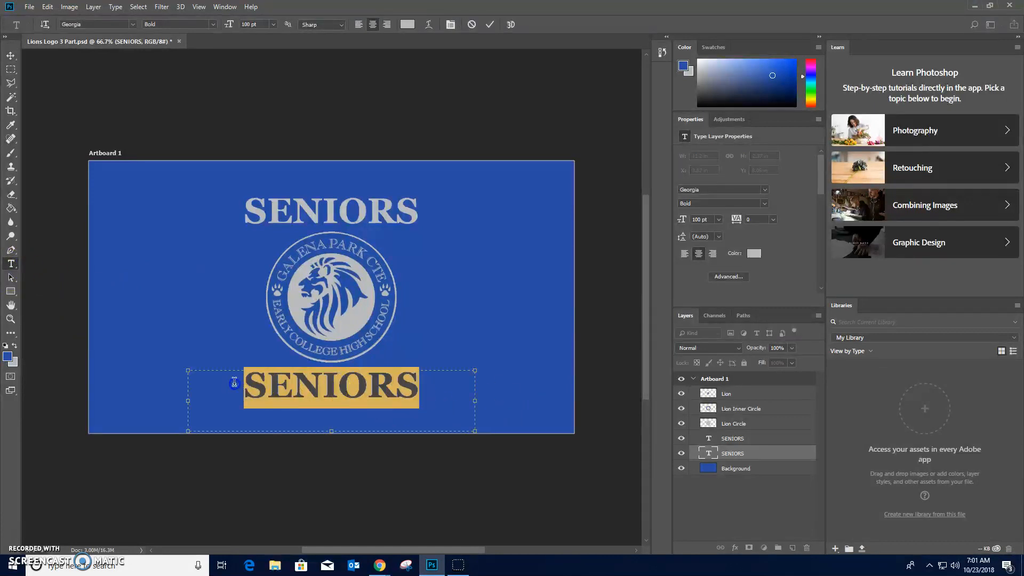
pyautogui.write('2019')
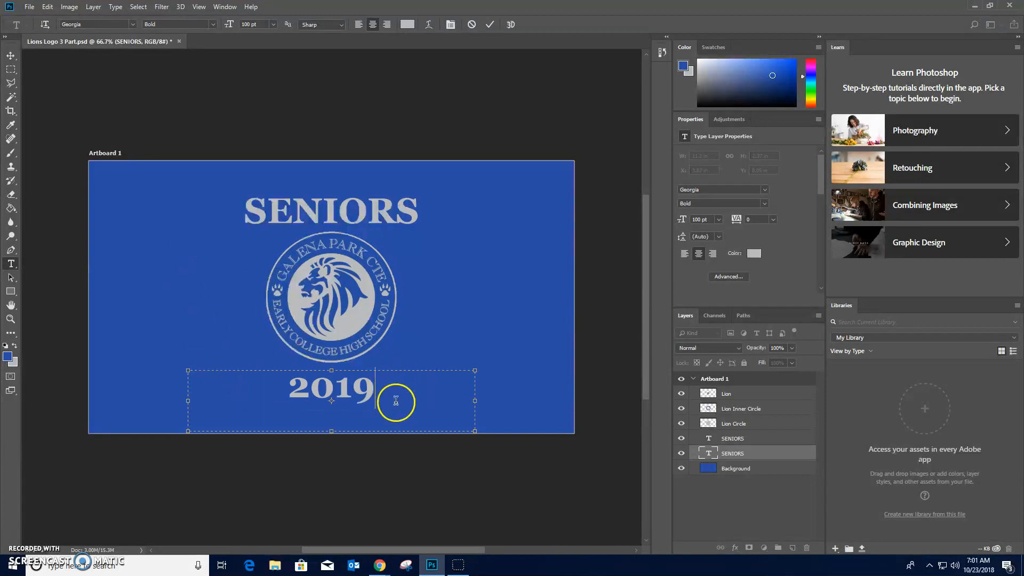
pyautogui.click(11, 55)
# - Insert CLASS OF and a space before 2019 in the text below the logo
pyautogui.click(10, 263)
pyautogui.click(288, 390)
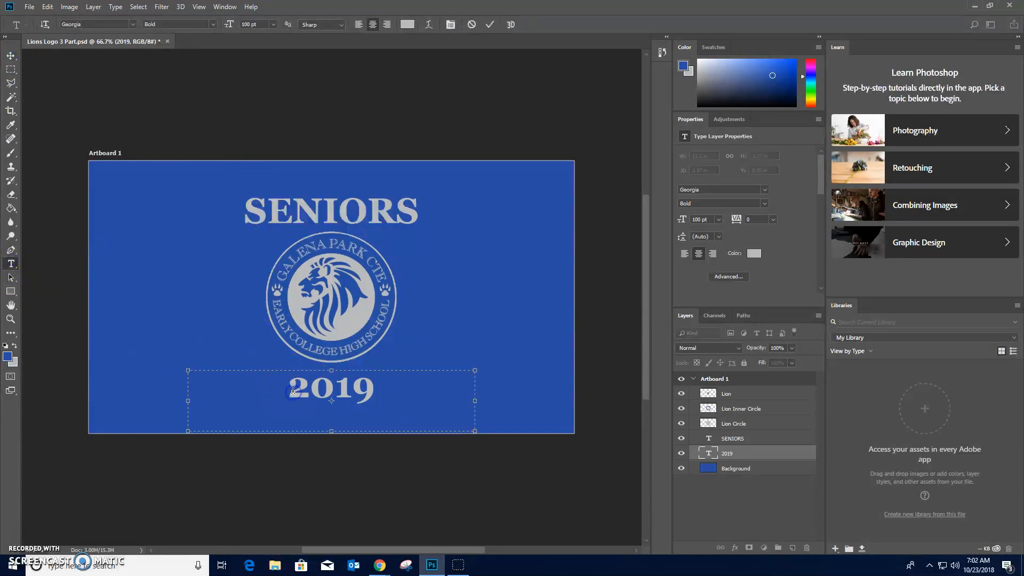
pyautogui.write('CLA')
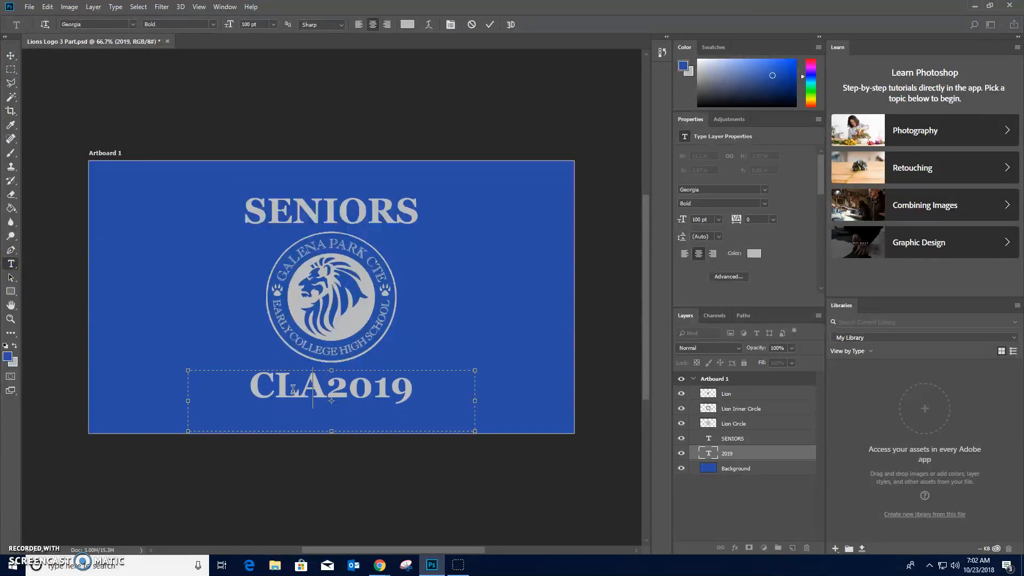
pyautogui.press('BackSpace')
pyautogui.press('BackSpace')
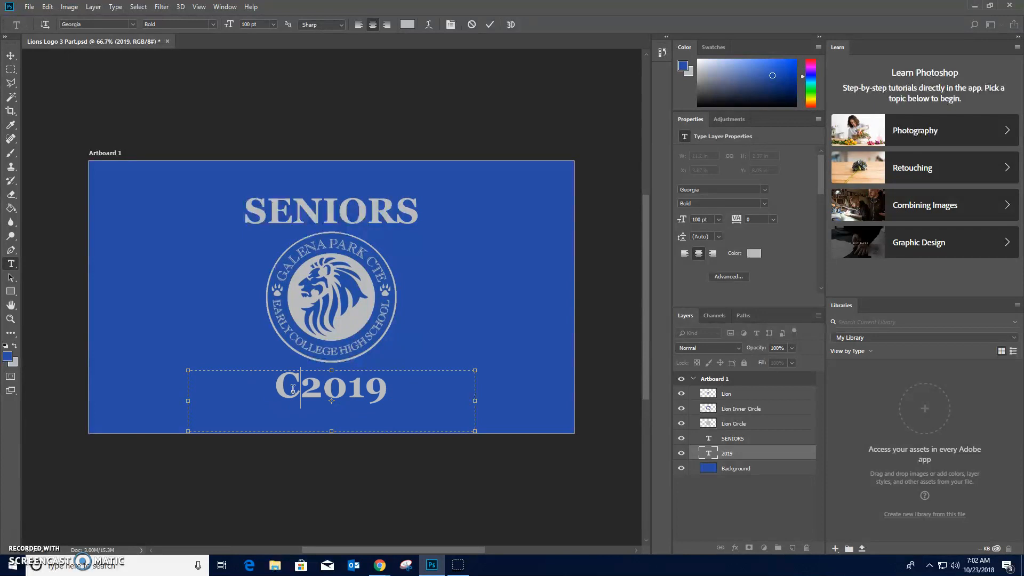
pyautogui.write('LASS OF')
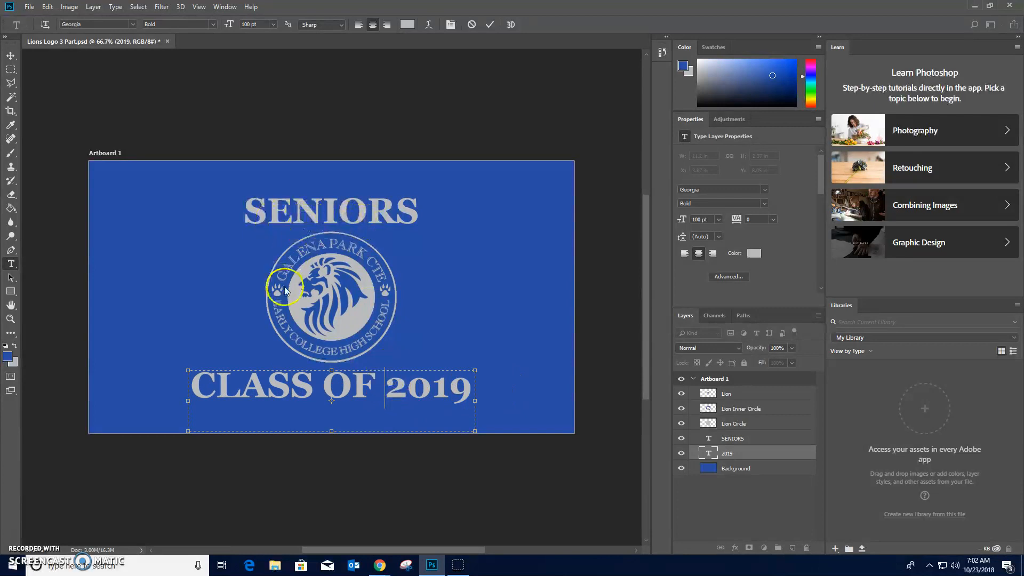
# - Set the font size of only the 2019 part of the lower text to 110 pt
pyautogui.moveTo(385, 389); pyautogui.dragTo(474, 390)
pyautogui.click(259, 25)
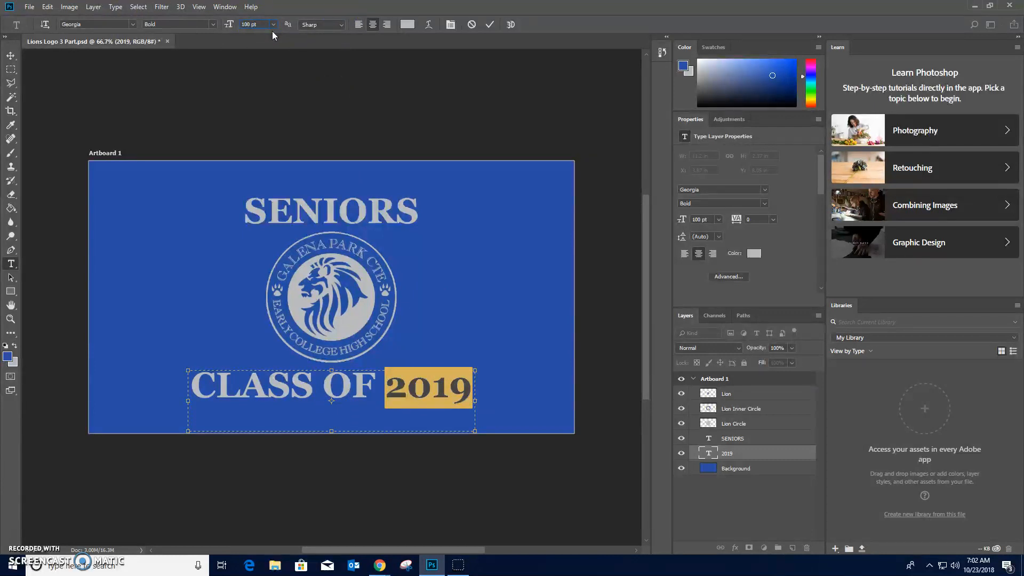
pyautogui.click(259, 24)
pyautogui.hotkey('shift', 'Up')
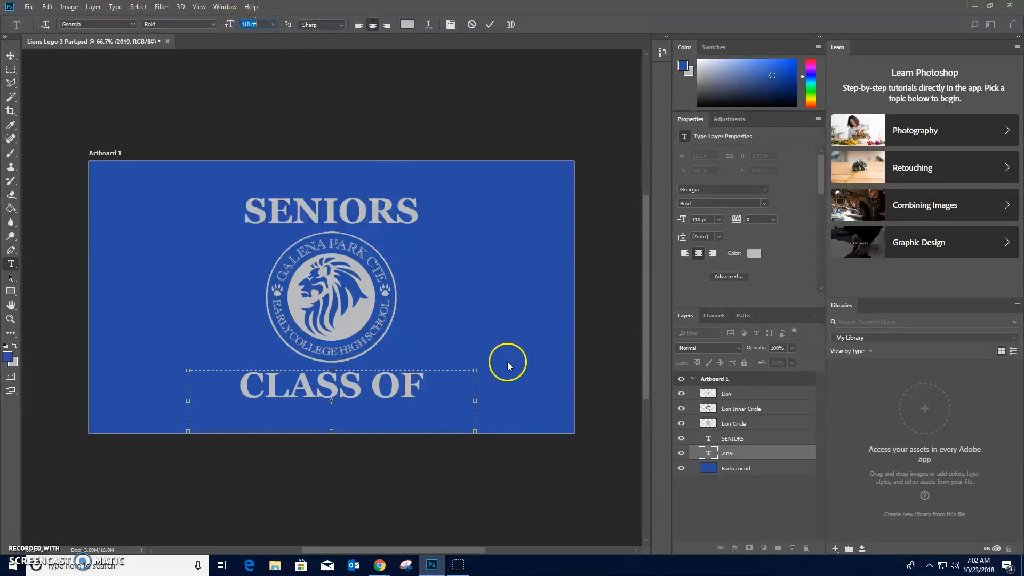
# - Widen the lower text box on both sides to about 18.1 in so CLASS OF 2019 fits on one line
pyautogui.moveTo(479, 401); pyautogui.dragTo(564, 402)
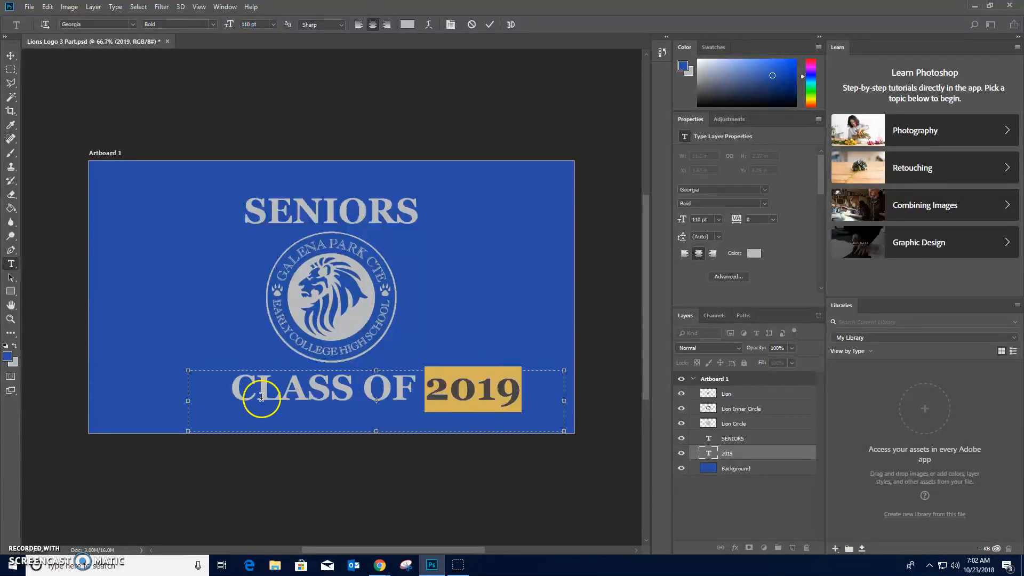
pyautogui.moveTo(188, 401); pyautogui.dragTo(107, 405)
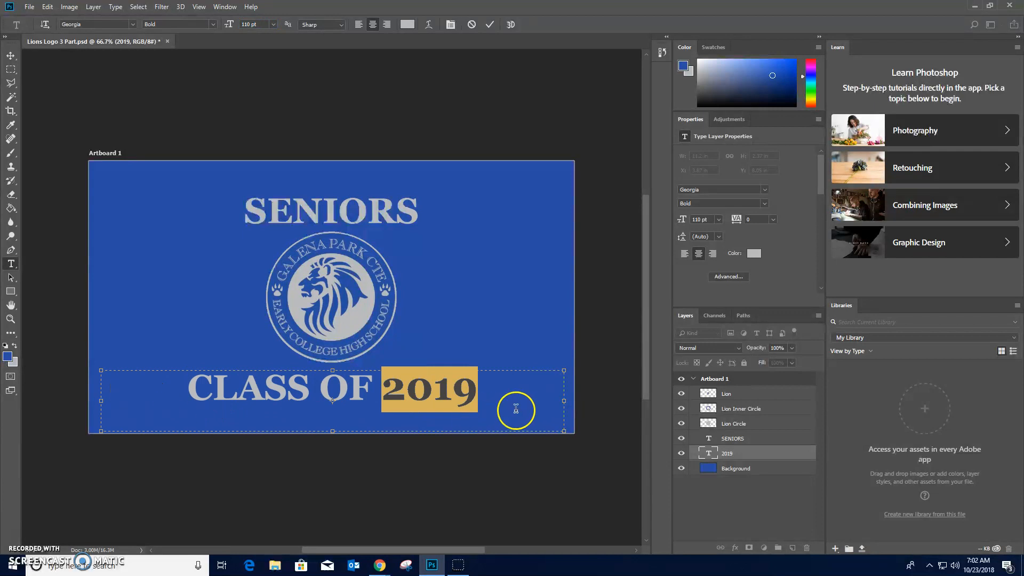
pyautogui.click(478, 390)
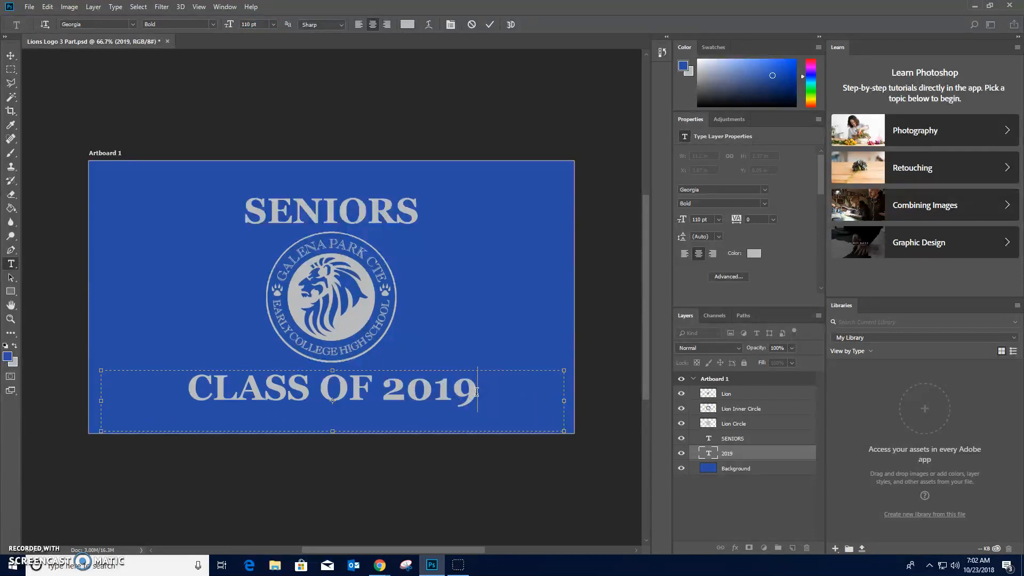
# - Set the font size of 2019 to 120 pt, trying 130 pt before returning to 120 pt, and commit the text
pyautogui.moveTo(476, 392); pyautogui.dragTo(387, 397)
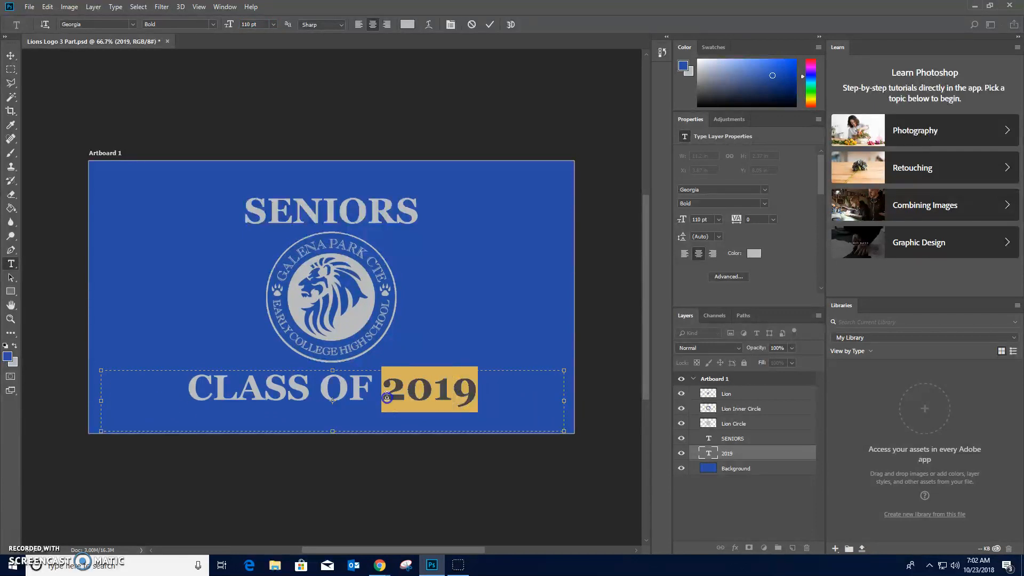
pyautogui.click(261, 26)
pyautogui.write('120')
pyautogui.press('Return')
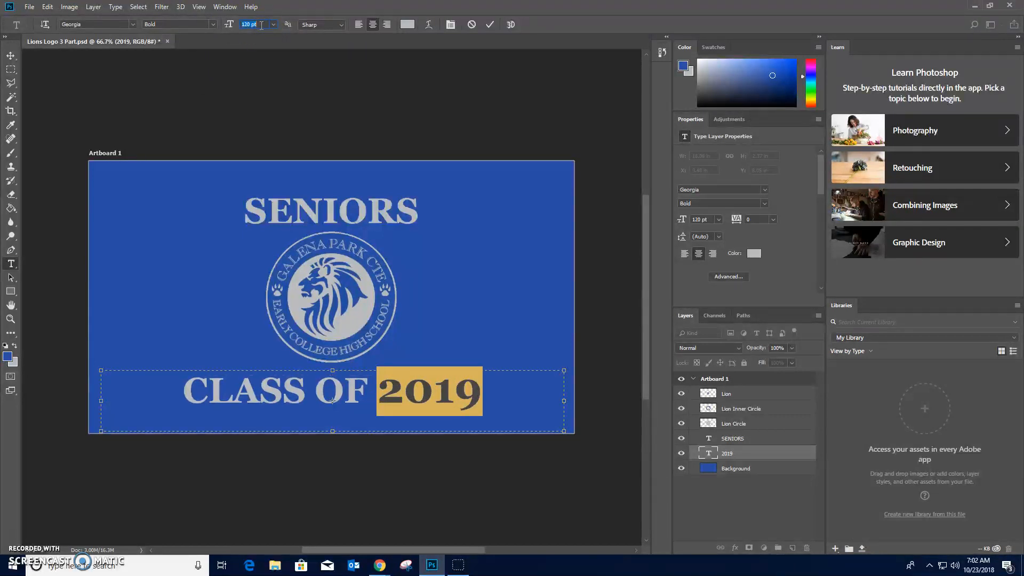
pyautogui.write('130')
pyautogui.press('Return')
pyautogui.write('120')
pyautogui.press('Return')
pyautogui.click(10, 55)
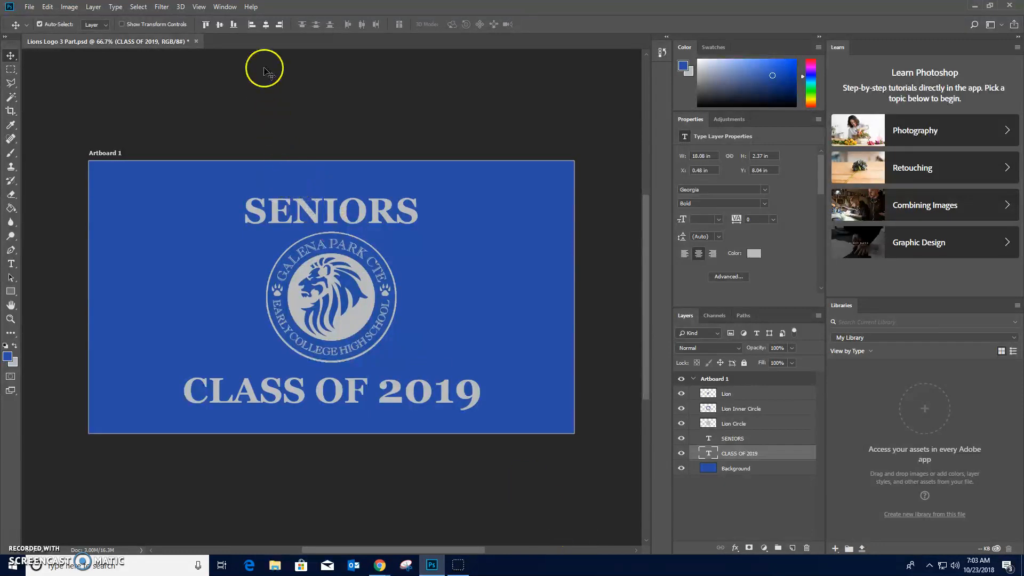
# - Show the Timeline and set the animation's first frame to a 0.5 second delay, with looping at Forever
pyautogui.click(226, 6)
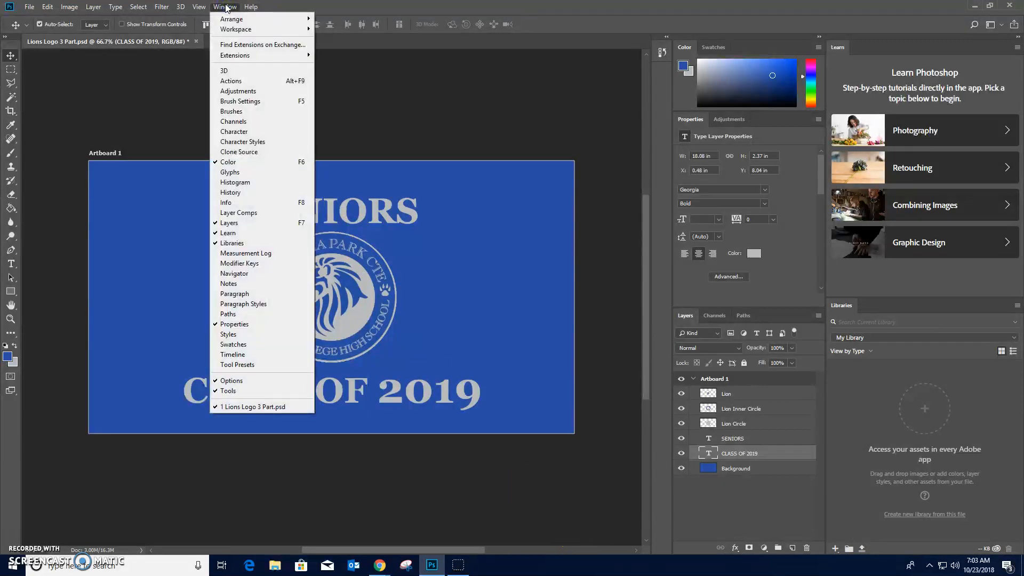
pyautogui.click(242, 355)
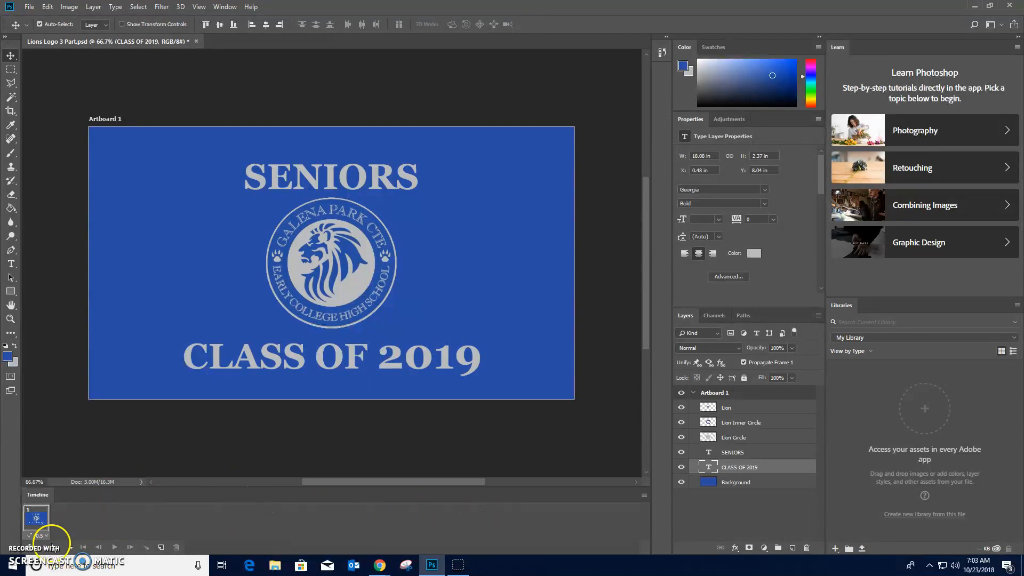
pyautogui.click(71, 549)
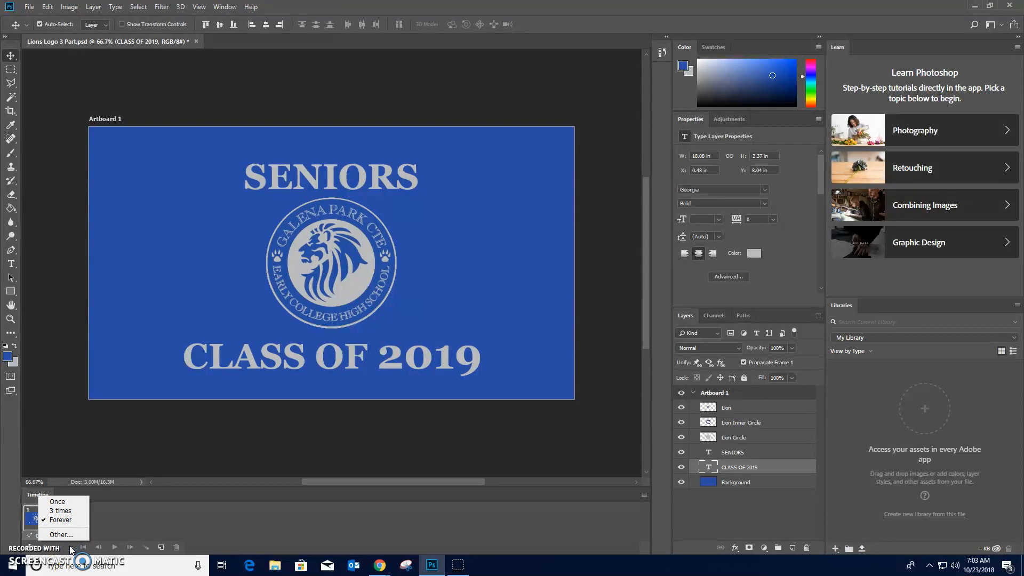
pyautogui.click(71, 549)
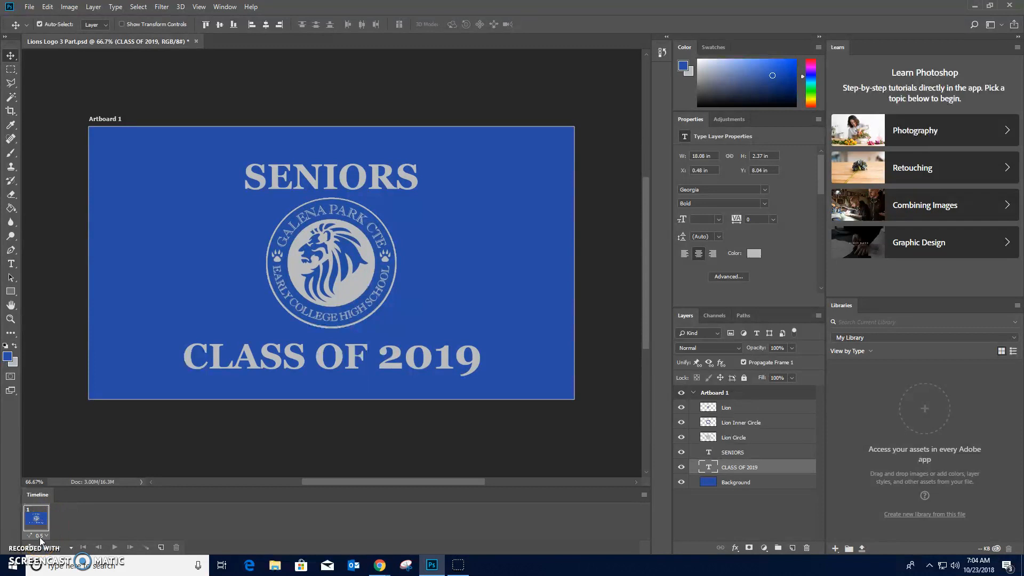
pyautogui.click(41, 538)
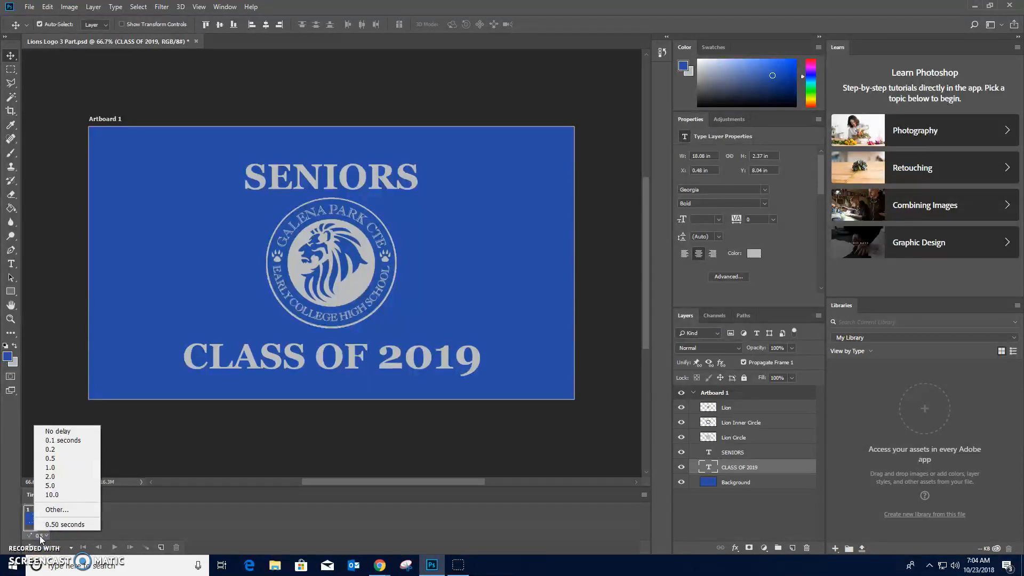
pyautogui.click(50, 459)
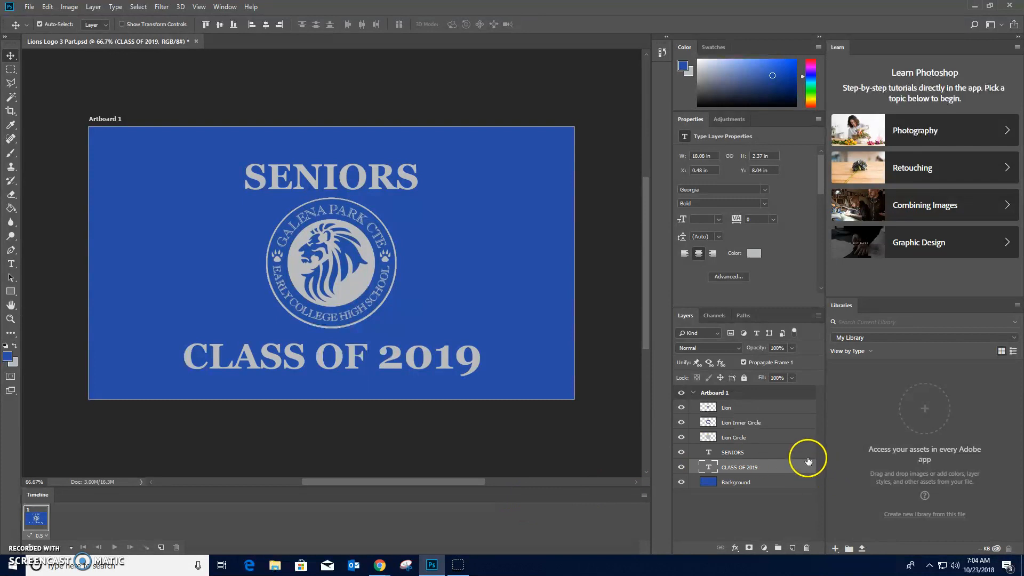
# - Hide the CLASS OF 2019, SENIORS and all three Lion layers in frame 1, leaving only the blue Background
pyautogui.click(682, 466)
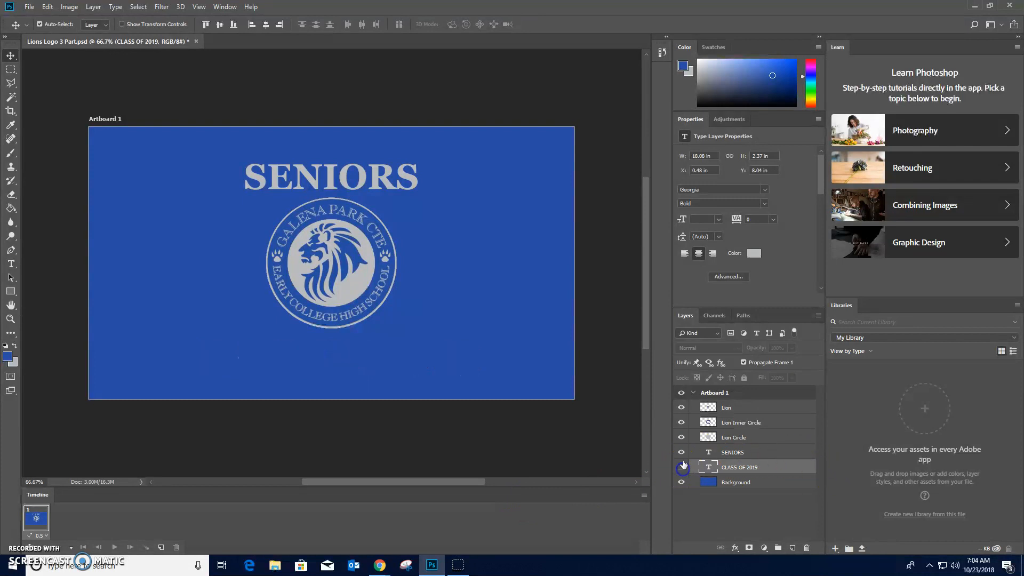
pyautogui.moveTo(682, 454); pyautogui.dragTo(682, 407)
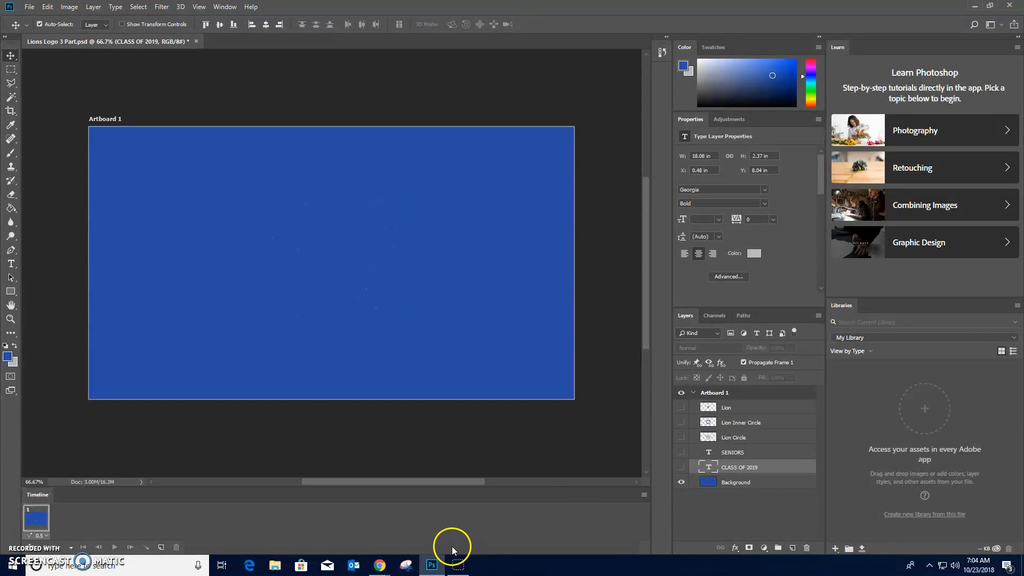
pyautogui.click(40, 522)
# - Add a second frame and show the Lion Circle, Lion Inner Circle and Lion layers in it
pyautogui.click(161, 548)
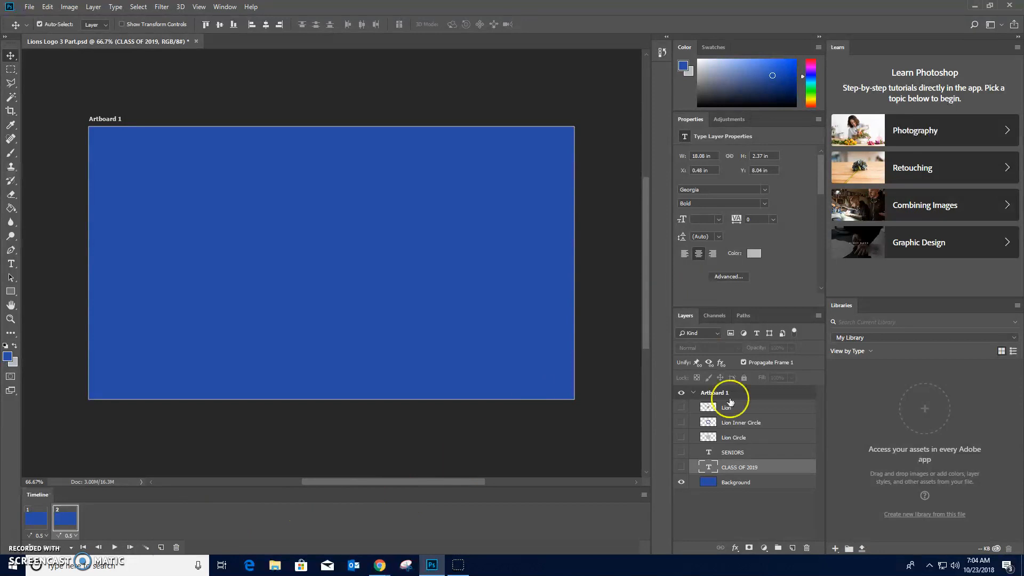
pyautogui.click(681, 437)
pyautogui.click(681, 423)
pyautogui.click(682, 408)
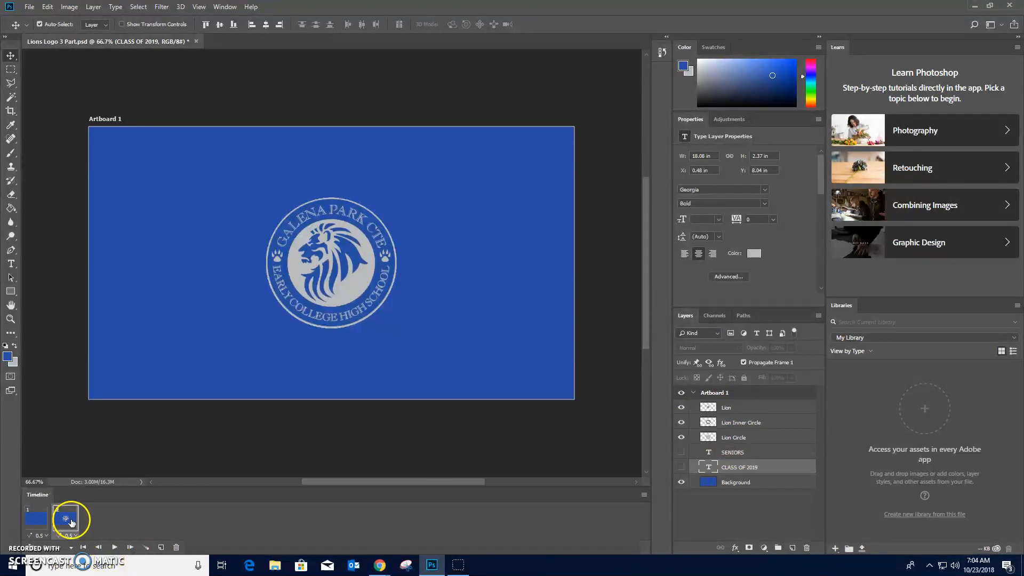
# - Add a third frame that also shows SENIORS and a fourth frame that also shows CLASS OF 2019
pyautogui.click(161, 548)
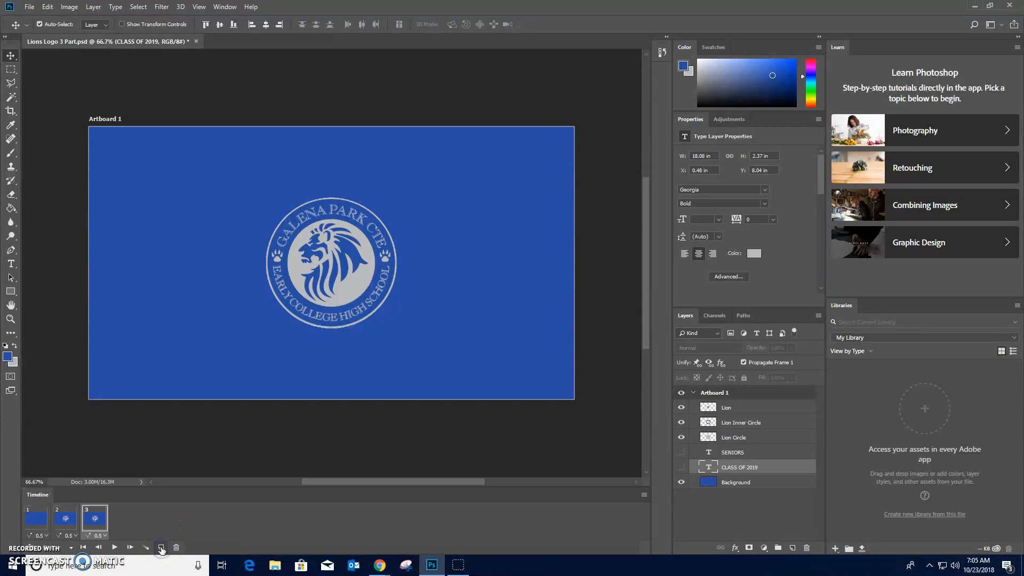
pyautogui.click(681, 452)
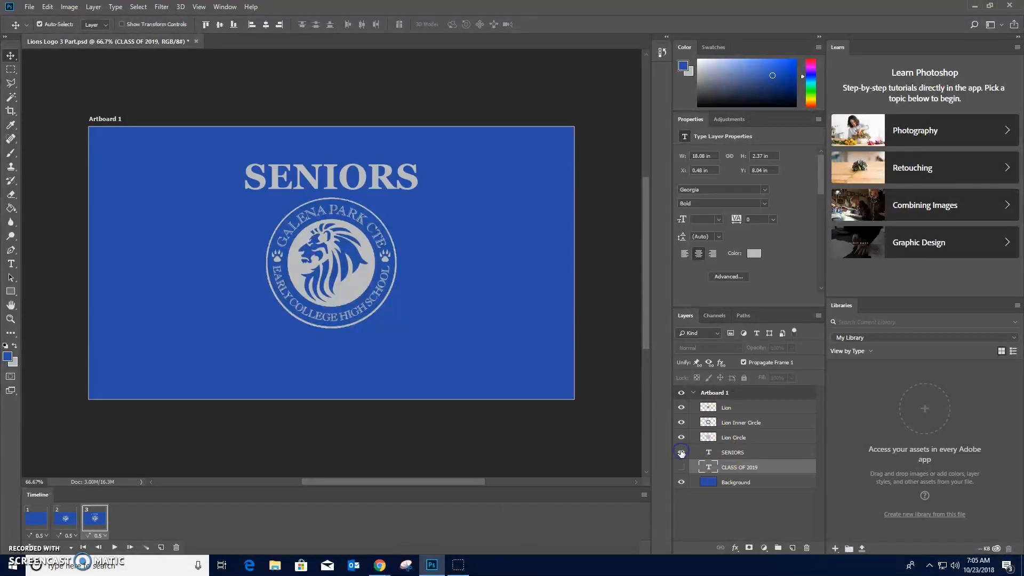
pyautogui.click(160, 548)
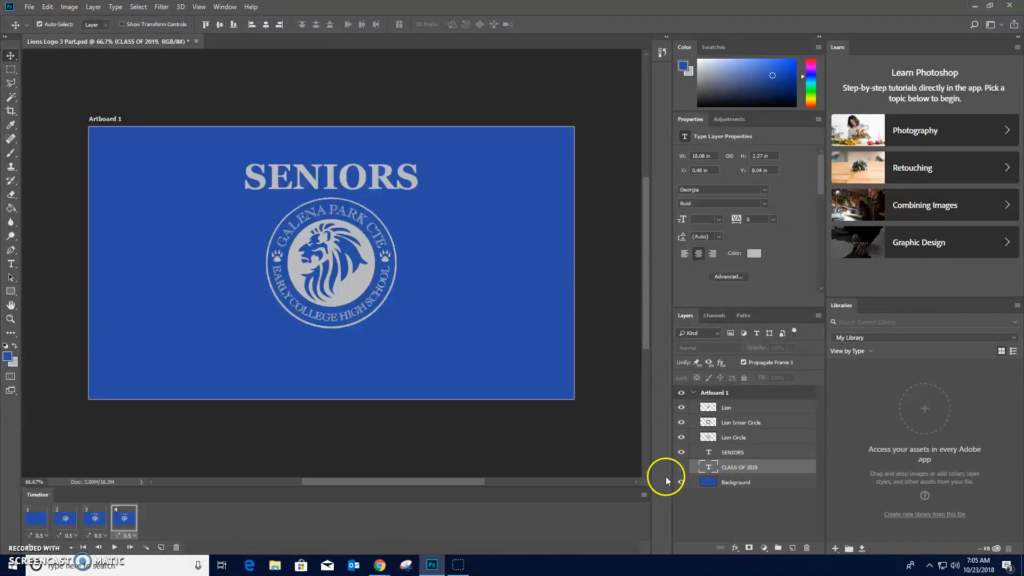
pyautogui.click(680, 467)
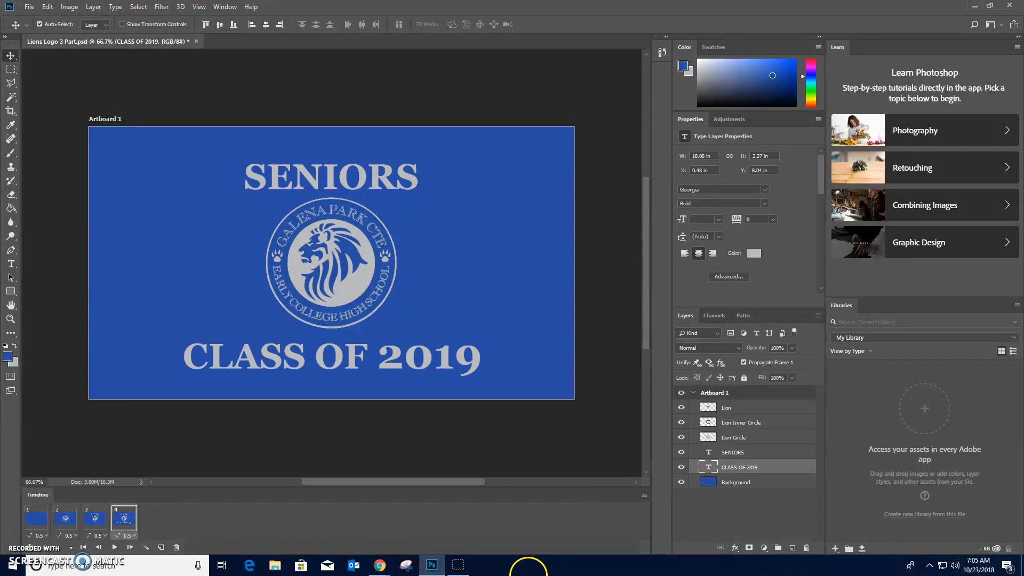
# - Add a fifth frame and hide the CLASS OF 2019 and SENIORS text in it, keeping the logo
pyautogui.click(161, 548)
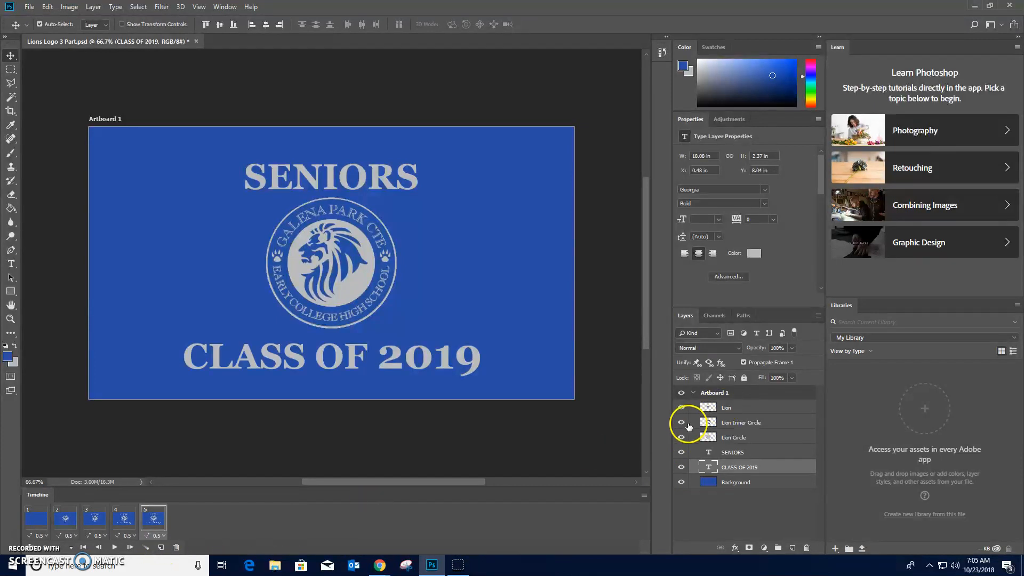
pyautogui.click(680, 467)
pyautogui.click(681, 453)
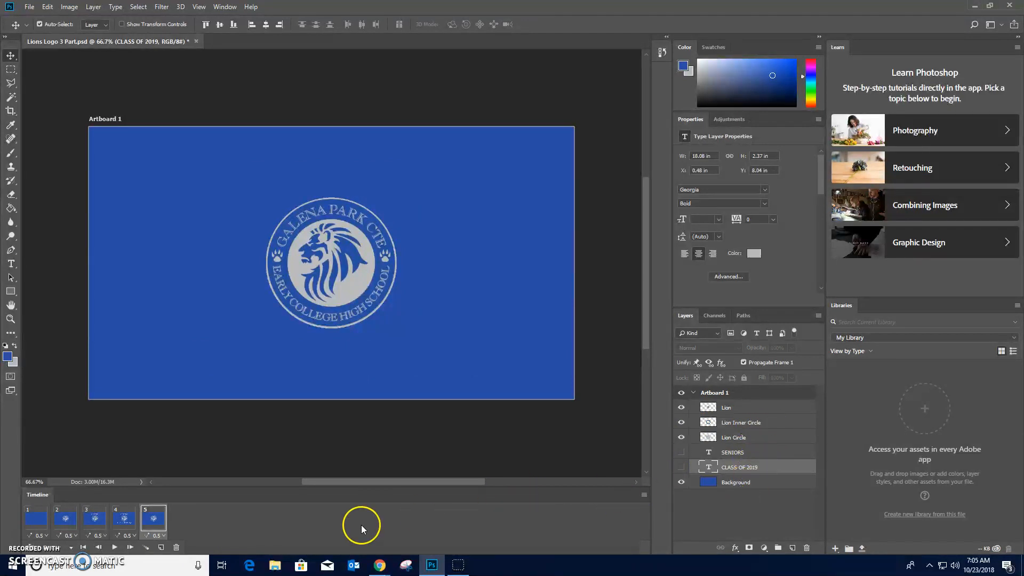
# - Add a sixth frame with SENIORS and CLASS OF 2019 shown, and play the animation to preview it
pyautogui.click(161, 547)
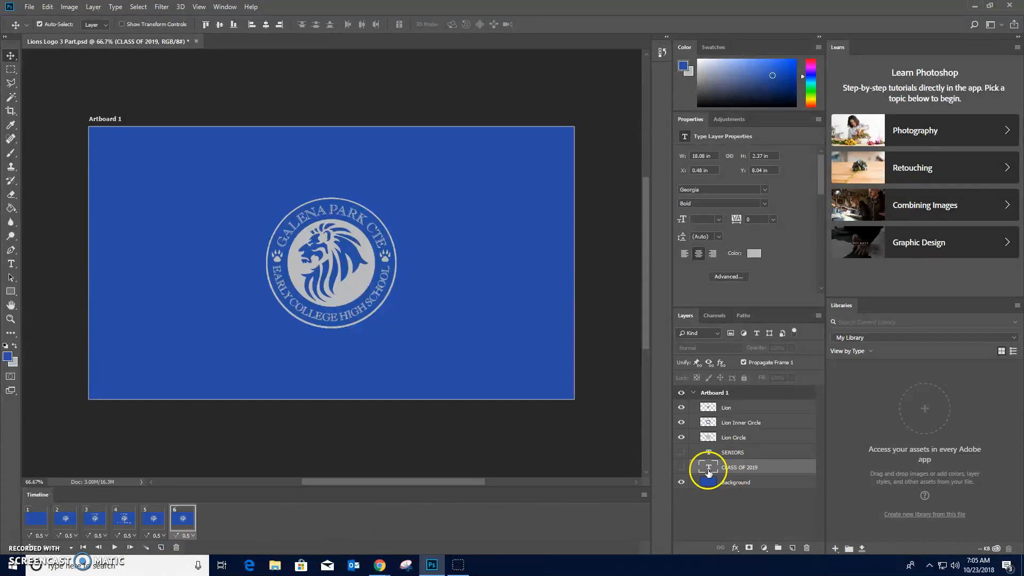
pyautogui.click(681, 452)
pyautogui.click(680, 467)
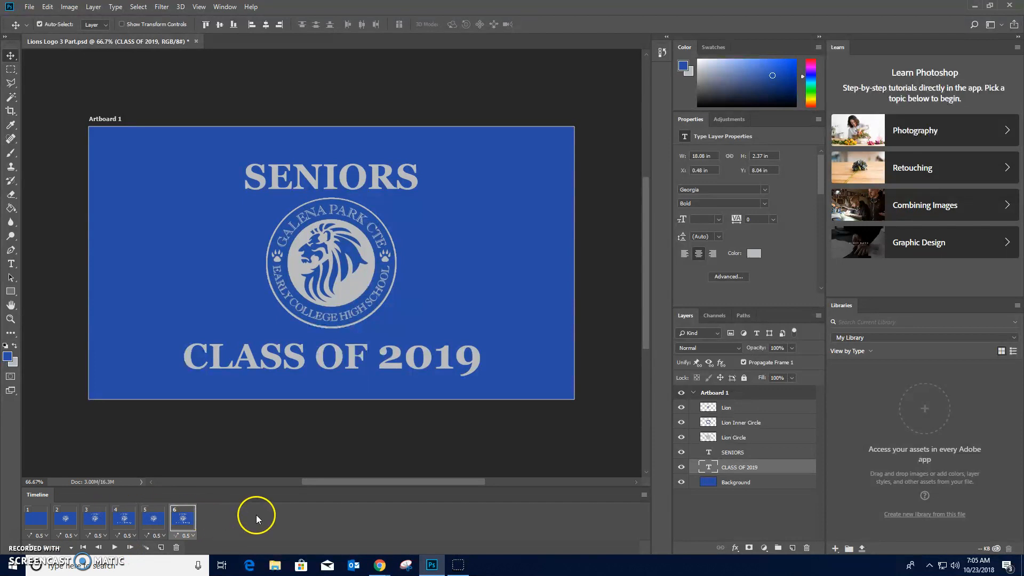
pyautogui.click(114, 549)
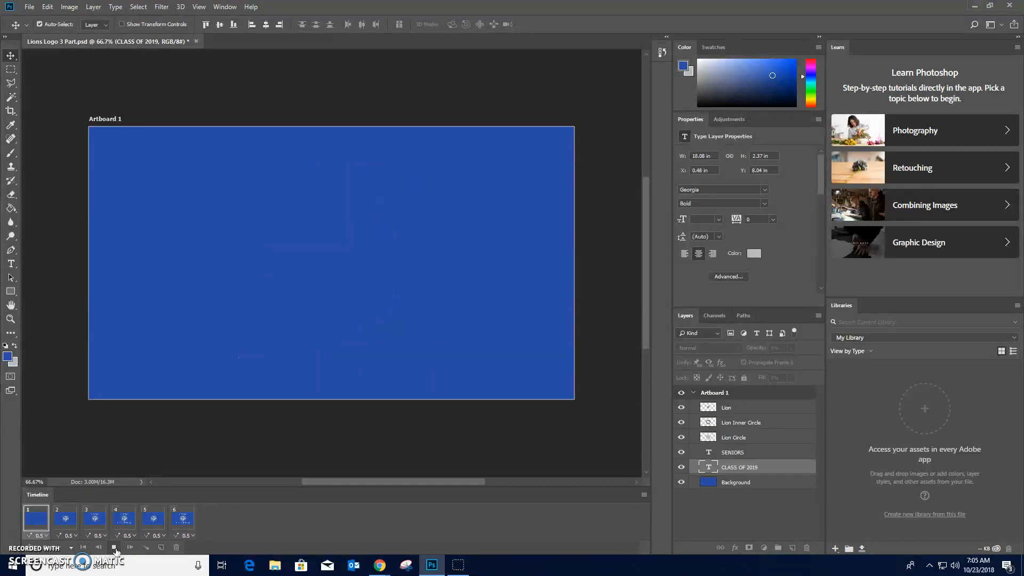
pyautogui.click(114, 548)
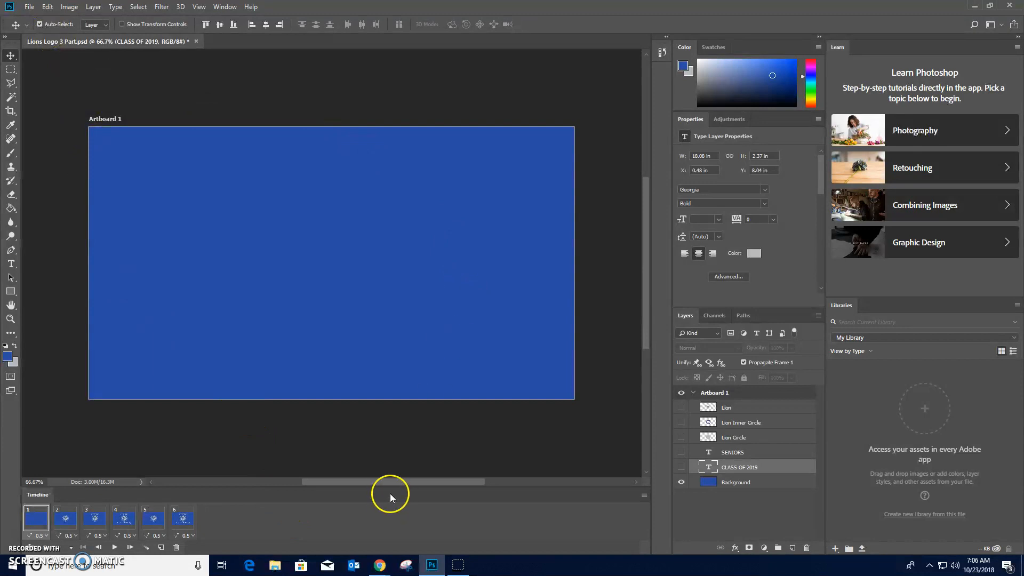
# - Save a copy of the document to the Desktop as the PSD Your Name Lion Senior 2019 Flash, with Maximize Compatibility
pyautogui.click(31, 7)
pyautogui.click(63, 126)
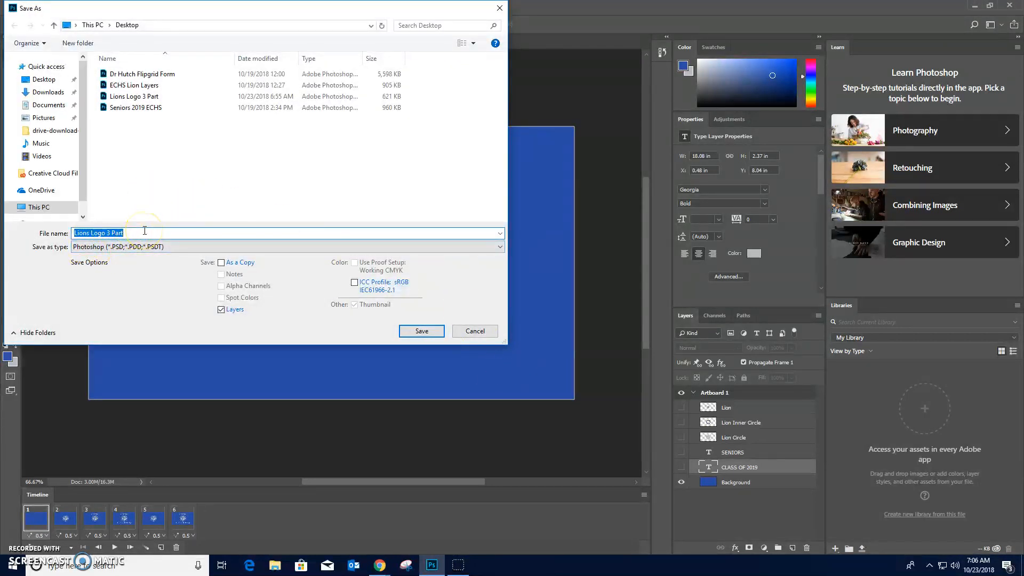
pyautogui.press('BackSpace')
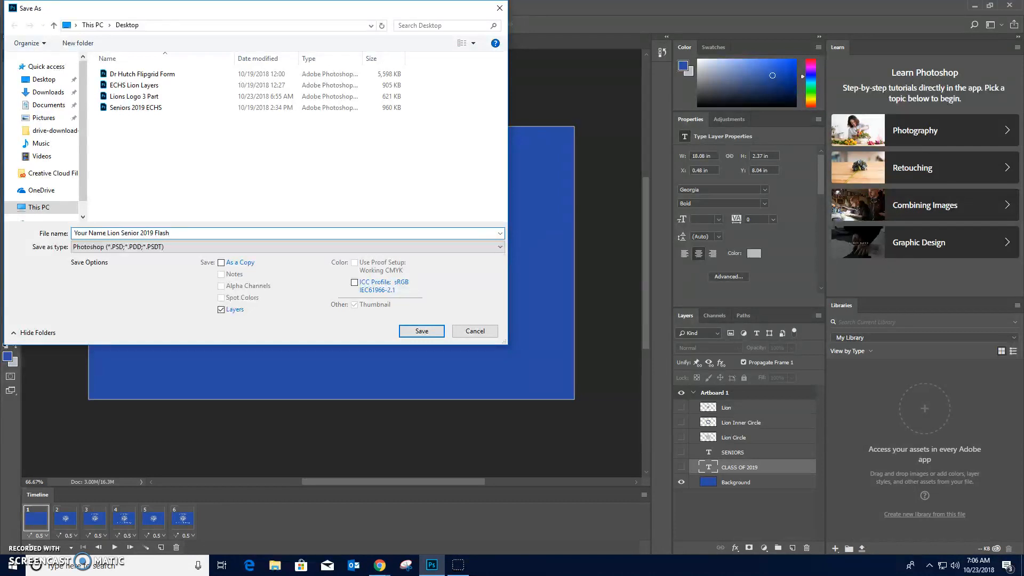
pyautogui.click(422, 331)
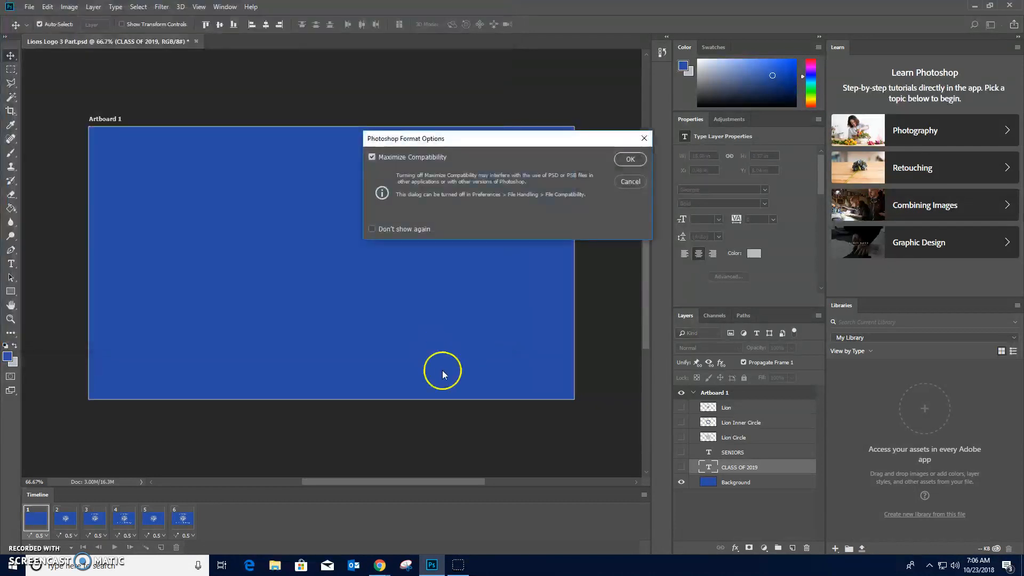
pyautogui.click(630, 159)
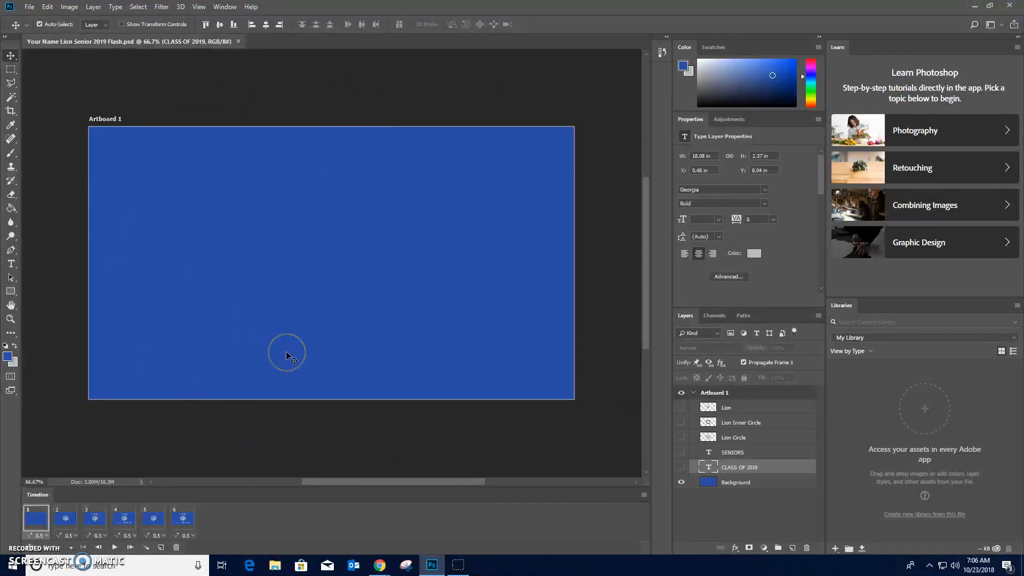
# - Start a Save for Web (Legacy) export of the animation with GIF as the file format
pyautogui.click(29, 7)
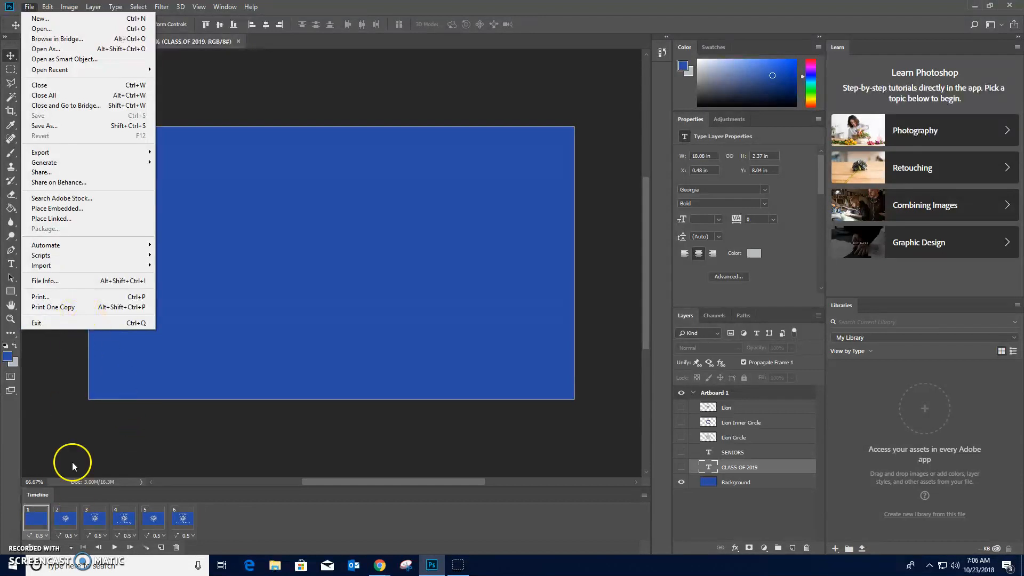
pyautogui.click(21, 534)
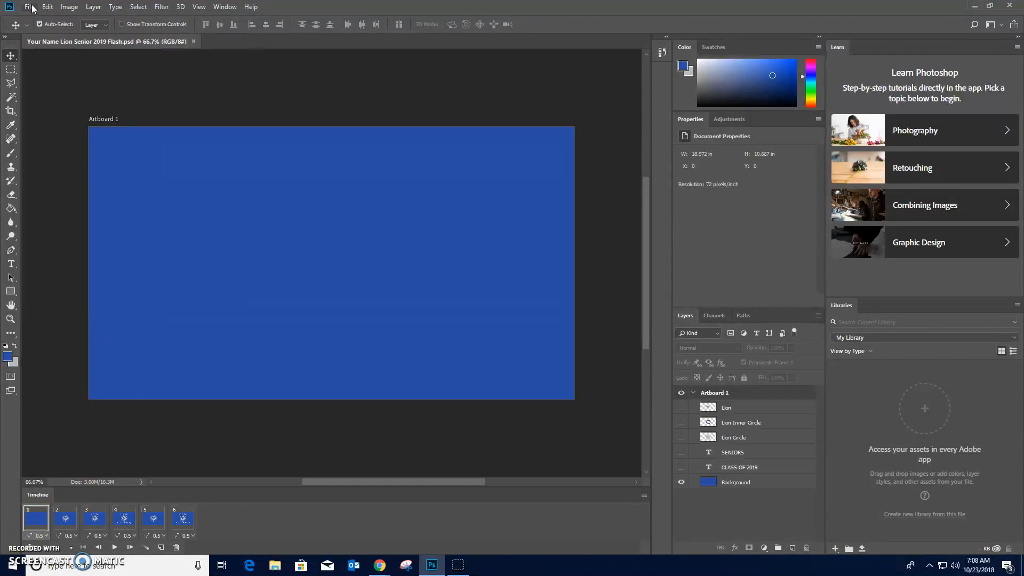
pyautogui.click(30, 7)
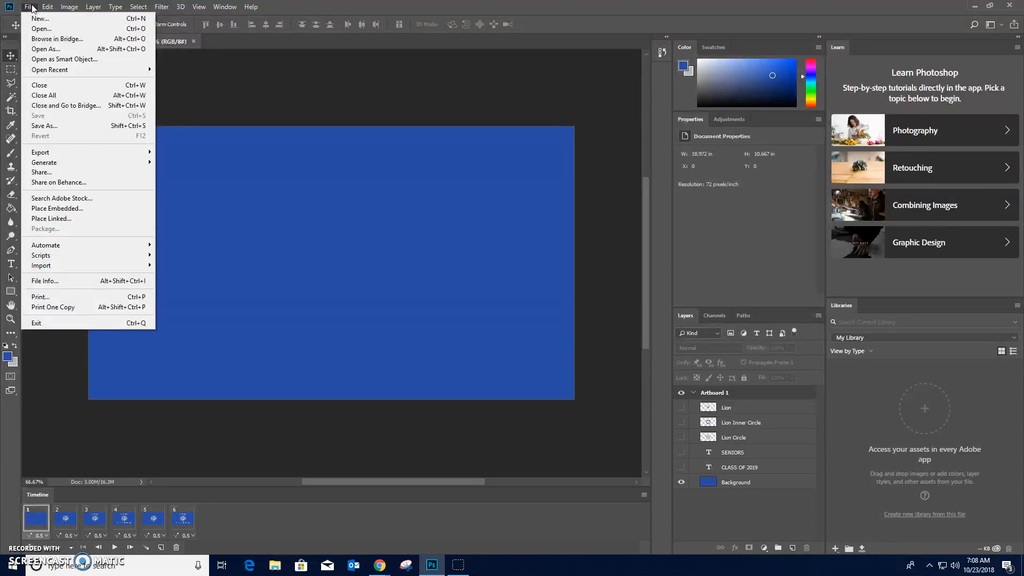
pyautogui.moveTo(64, 152)
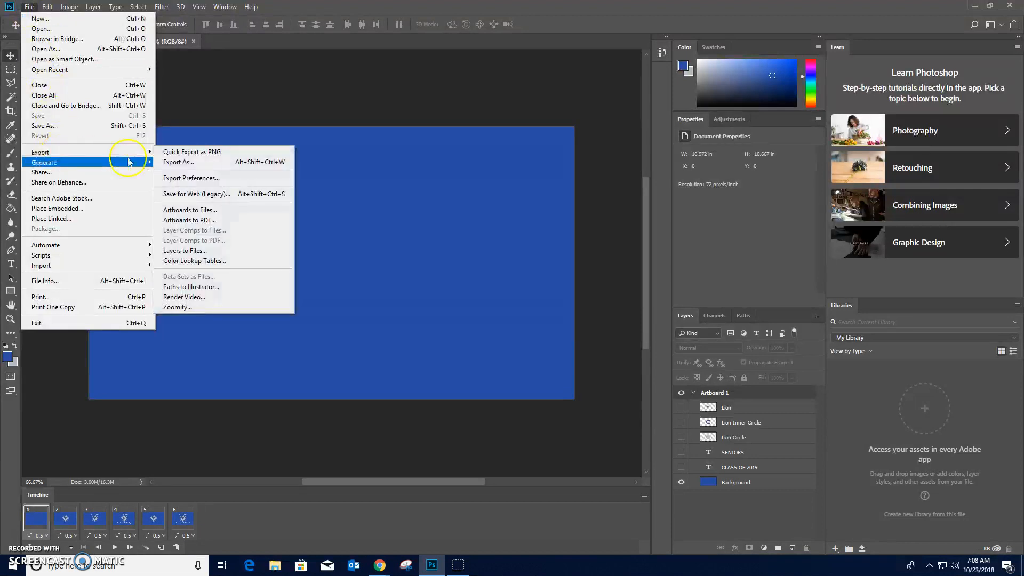
pyautogui.click(226, 195)
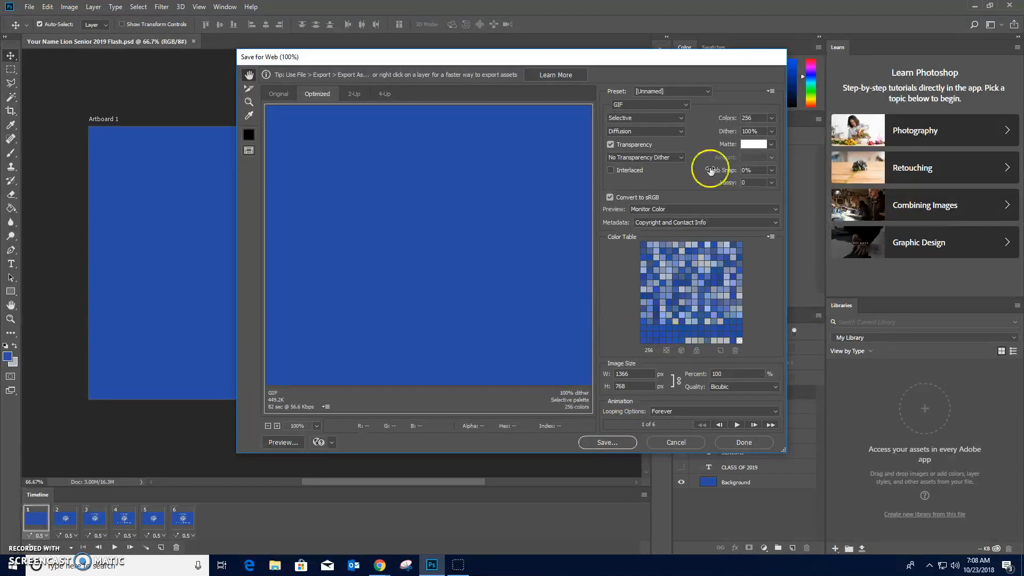
pyautogui.click(655, 112)
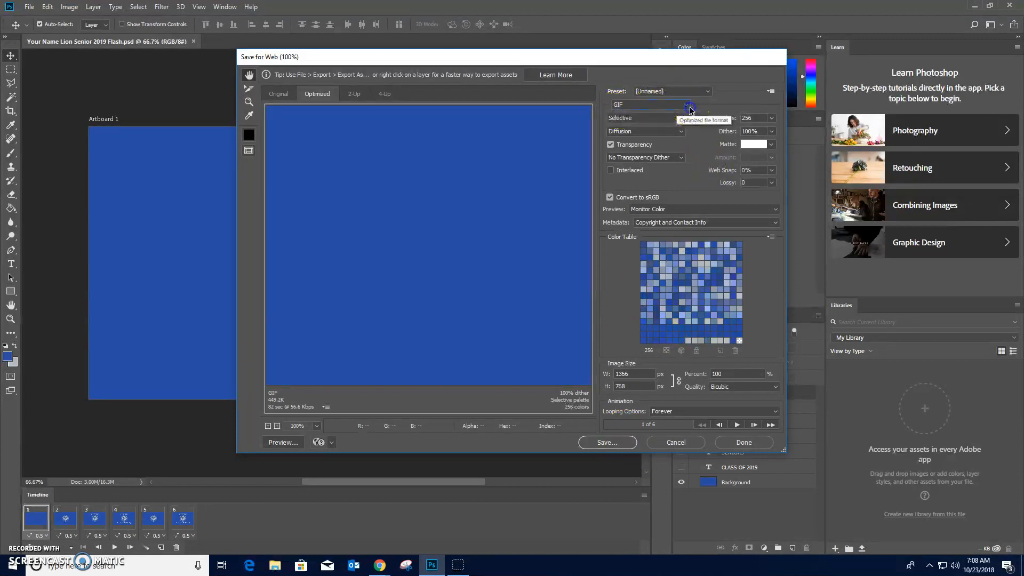
pyautogui.click(660, 105)
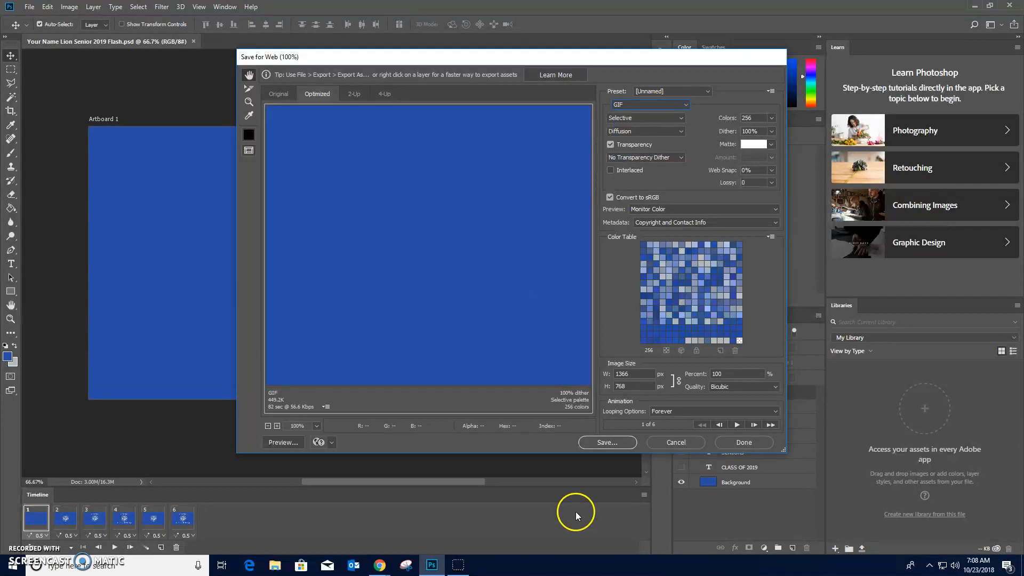
# - Save the optimized GIF to the Desktop as Your-Name-Lion-Senior-2019-Flash, images only
pyautogui.click(619, 445)
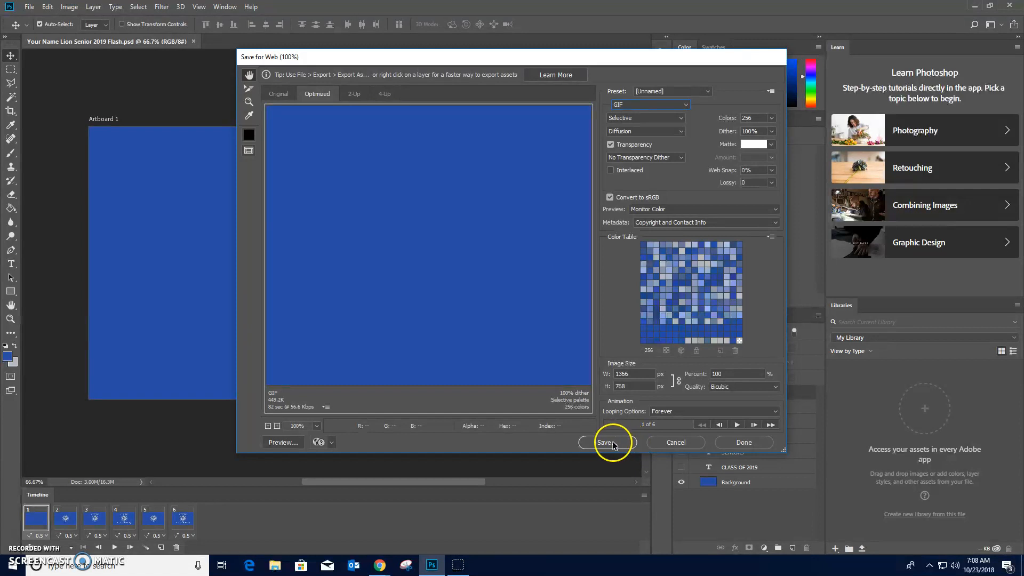
pyautogui.click(613, 445)
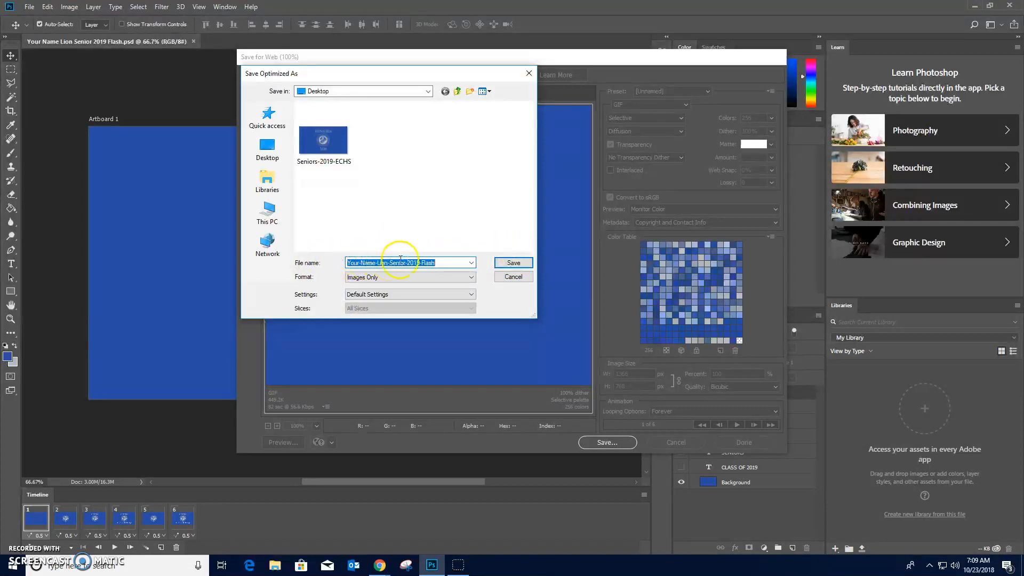
pyautogui.click(509, 263)
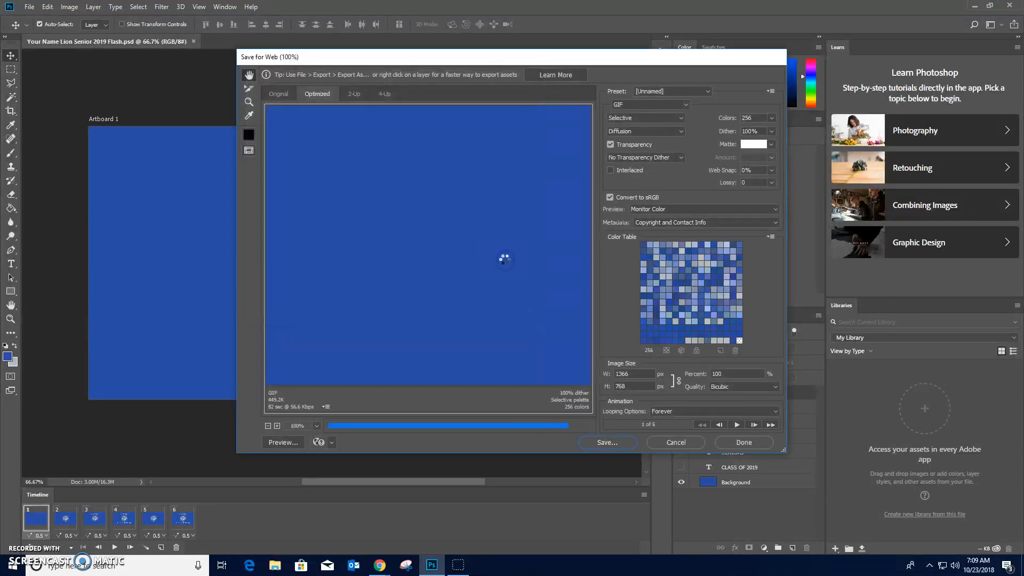